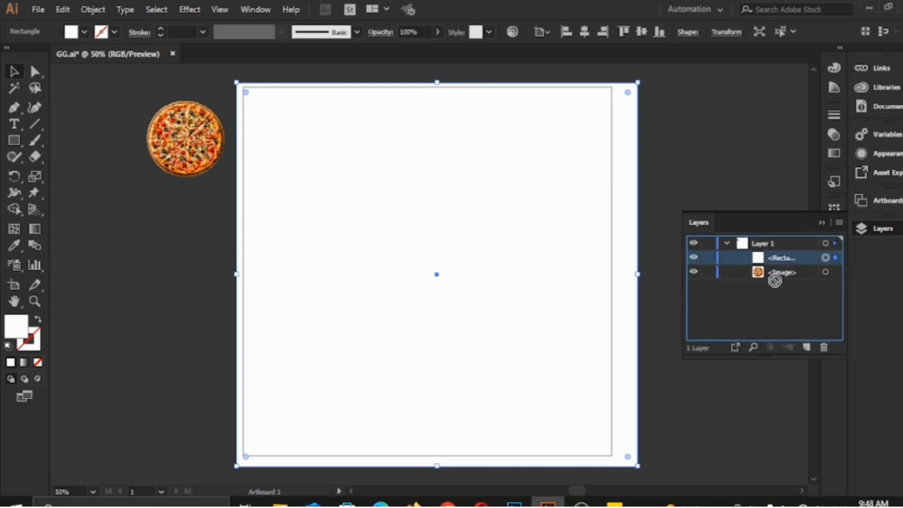
# - Move the pizza image onto the lower part of the artboard, enlarge it and centre it horizontally
pyautogui.click(822, 223)
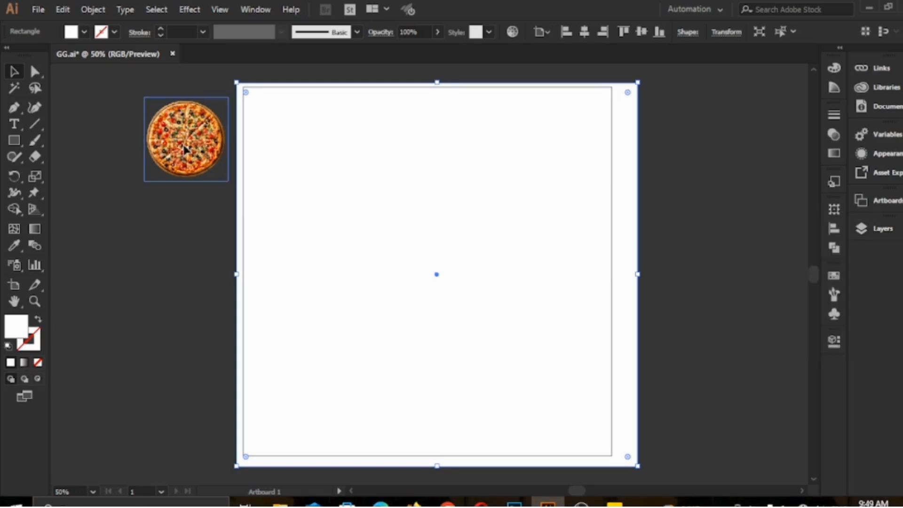
pyautogui.moveTo(186, 150); pyautogui.dragTo(420, 426)
pyautogui.moveTo(369, 380); pyautogui.dragTo(181, 249)
pyautogui.moveTo(337, 363); pyautogui.dragTo(397, 382)
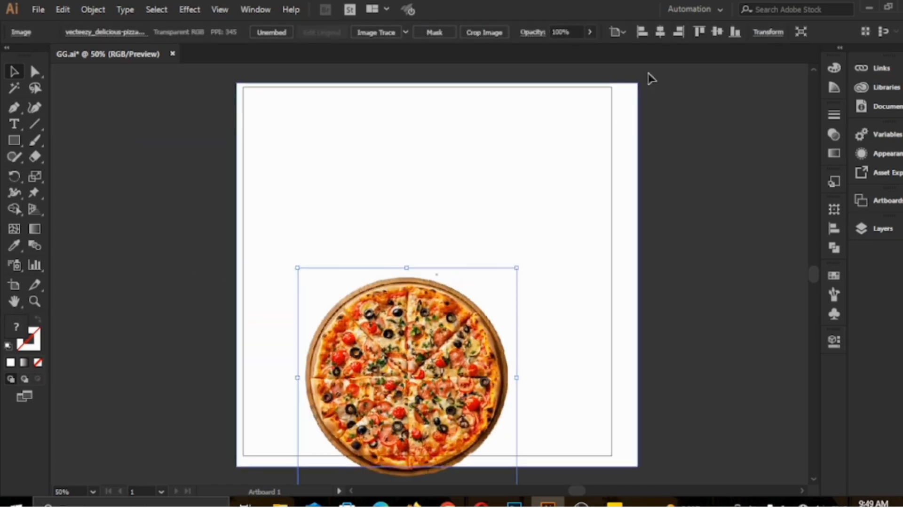
pyautogui.click(654, 36)
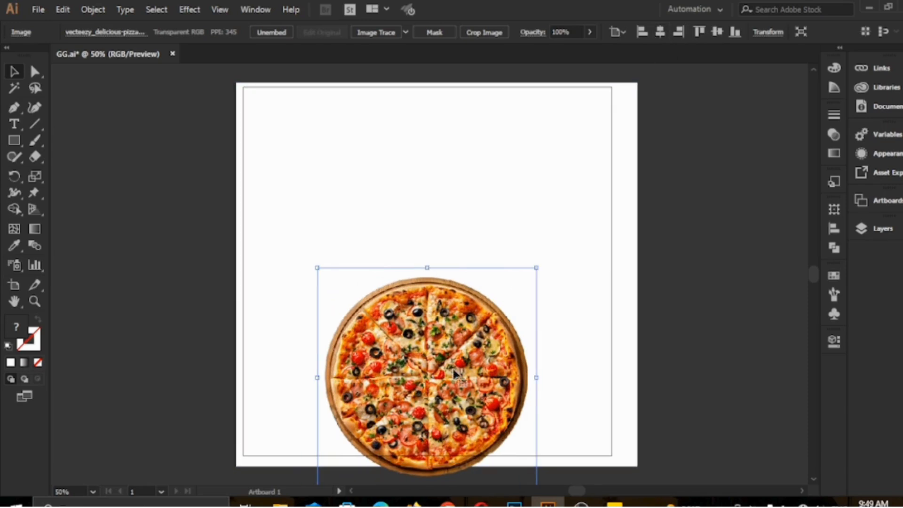
# - Enlarge the pizza further and position it horizontally centred, running off the artboard's lower edge
pyautogui.moveTo(428, 376); pyautogui.dragTo(425, 466)
pyautogui.moveTo(312, 352); pyautogui.dragTo(197, 301)
pyautogui.moveTo(392, 410); pyautogui.dragTo(438, 412)
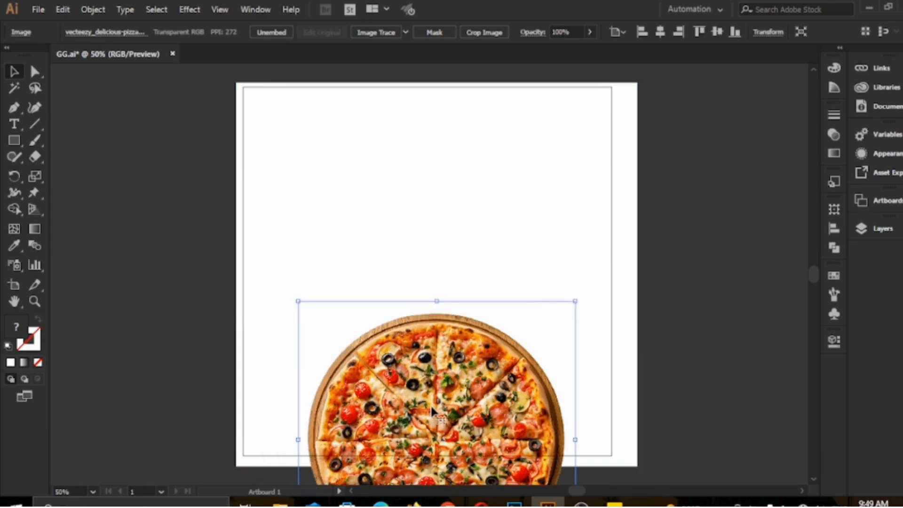
pyautogui.moveTo(298, 301); pyautogui.dragTo(258, 262)
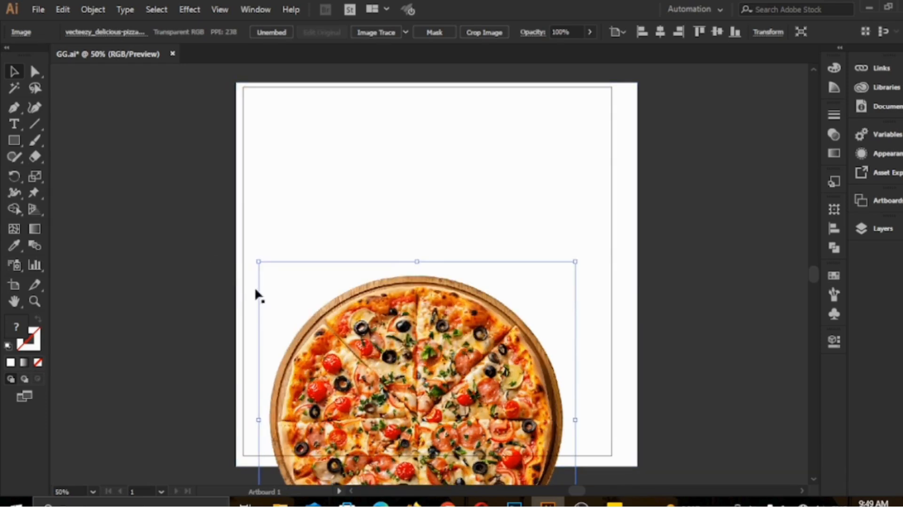
pyautogui.click(660, 32)
pyautogui.moveTo(456, 388); pyautogui.dragTo(456, 420)
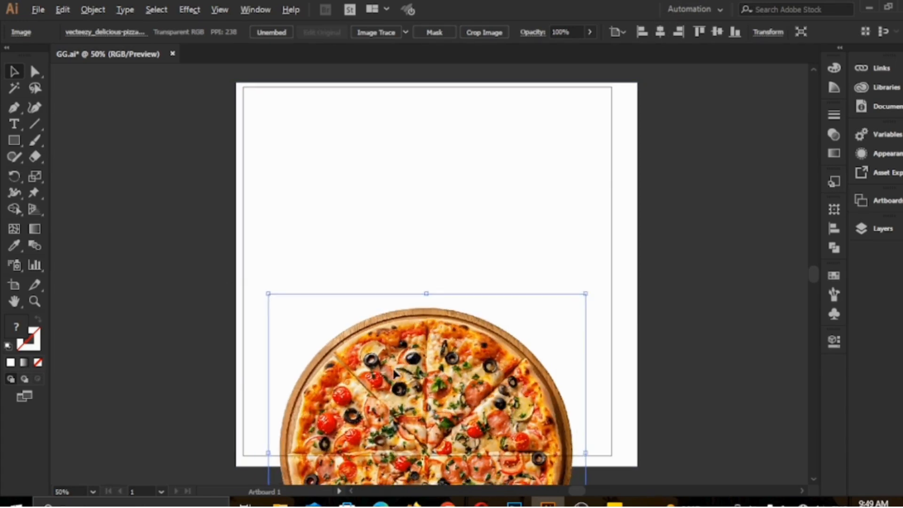
# - Place a smaller copy of the pizza over the artboard's upper-left corner and duplicate it over the upper-right corner
pyautogui.moveTo(394, 371); pyautogui.dragTo(264, 77)
pyautogui.moveTo(456, 329); pyautogui.dragTo(341, 210)
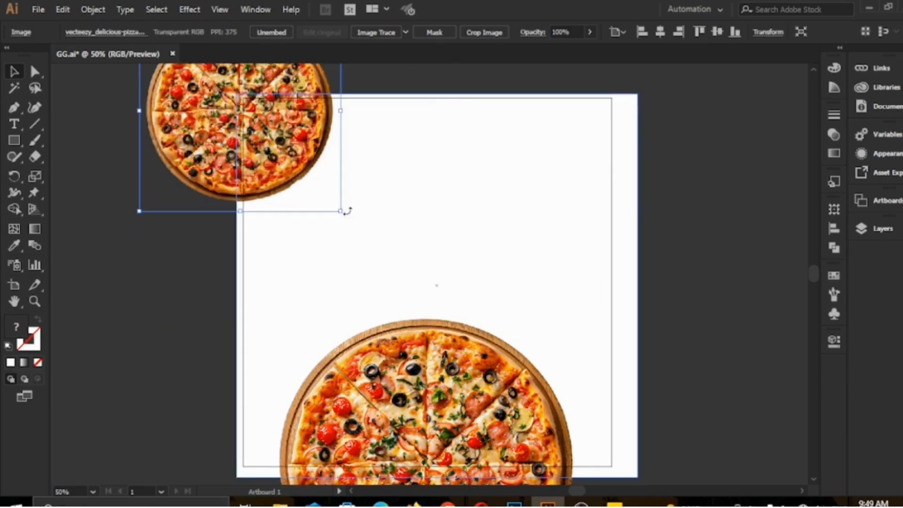
pyautogui.moveTo(272, 137); pyautogui.dragTo(586, 153)
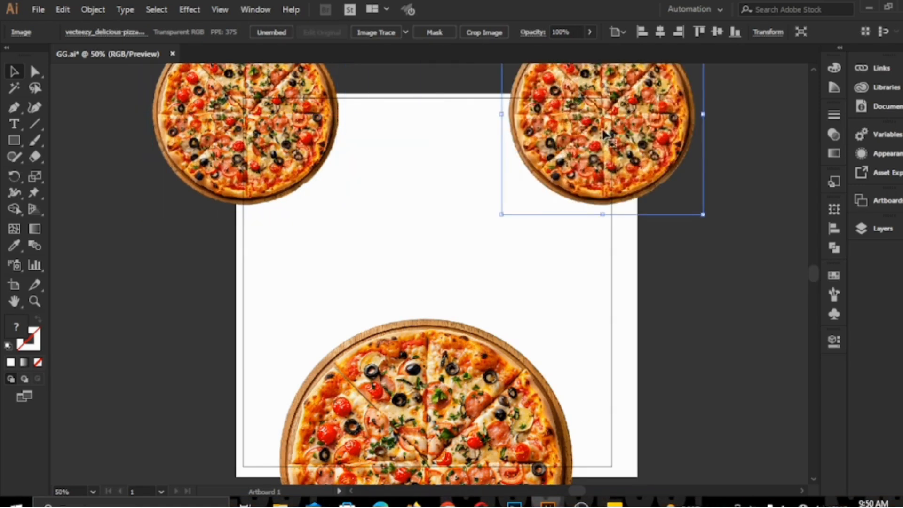
pyautogui.moveTo(619, 125); pyautogui.dragTo(627, 125)
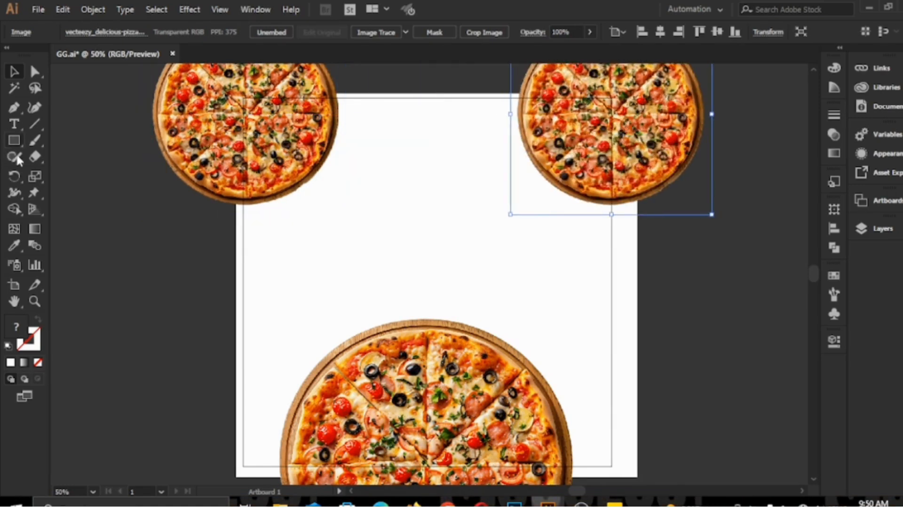
# - Add the text "Delicious" between the upper pizzas and the large pizza, and fill it with orange
pyautogui.click(14, 123)
pyautogui.click(392, 210)
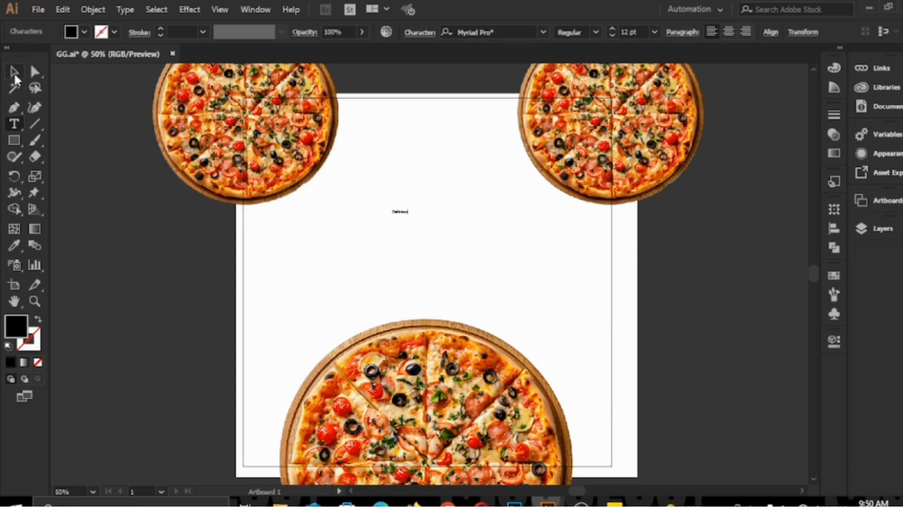
pyautogui.click(13, 72)
pyautogui.click(150, 243)
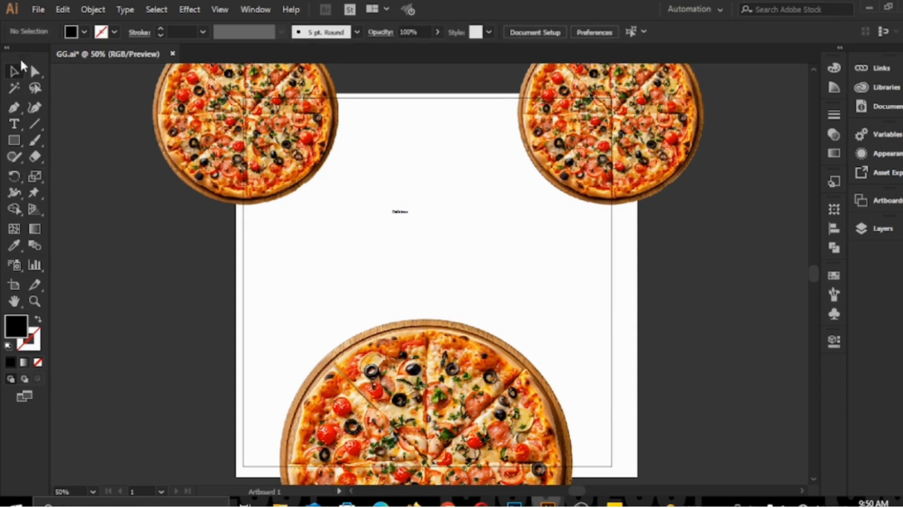
pyautogui.click(402, 213)
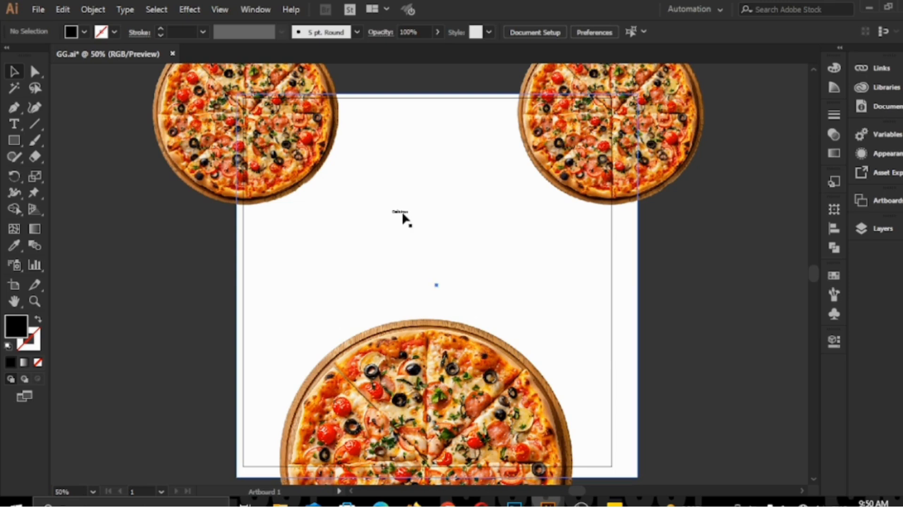
pyautogui.click(400, 212)
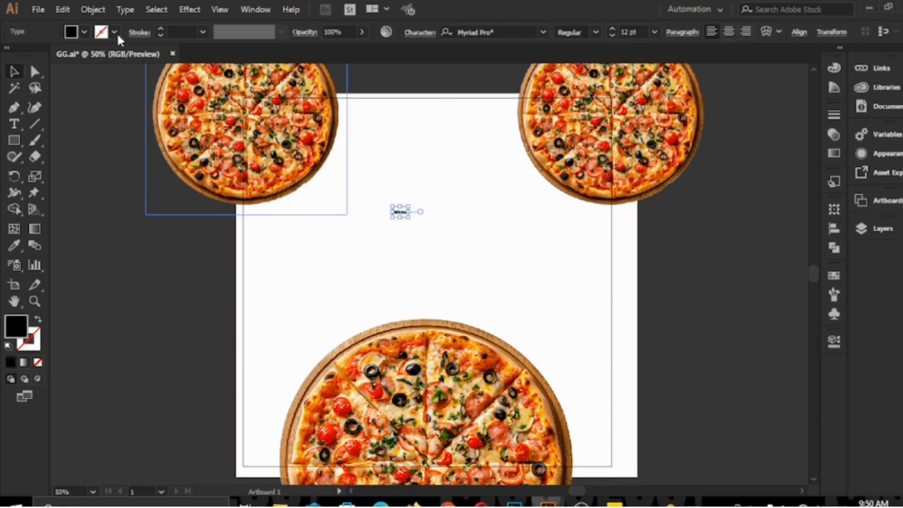
pyautogui.click(82, 33)
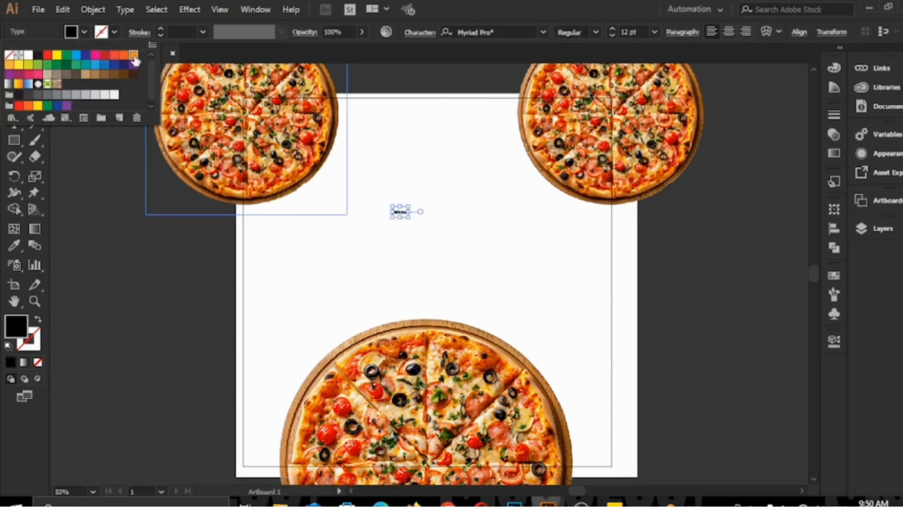
pyautogui.click(134, 55)
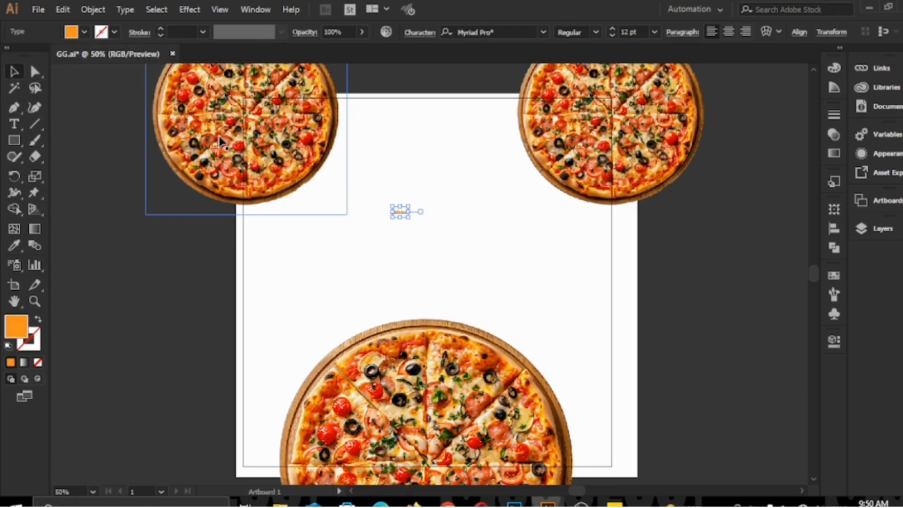
# - Enlarge the "Delicious" text to about 171 pt and set its font to Freestyle Script
pyautogui.moveTo(409, 217); pyautogui.dragTo(611, 376)
pyautogui.moveTo(472, 265); pyautogui.dragTo(419, 199)
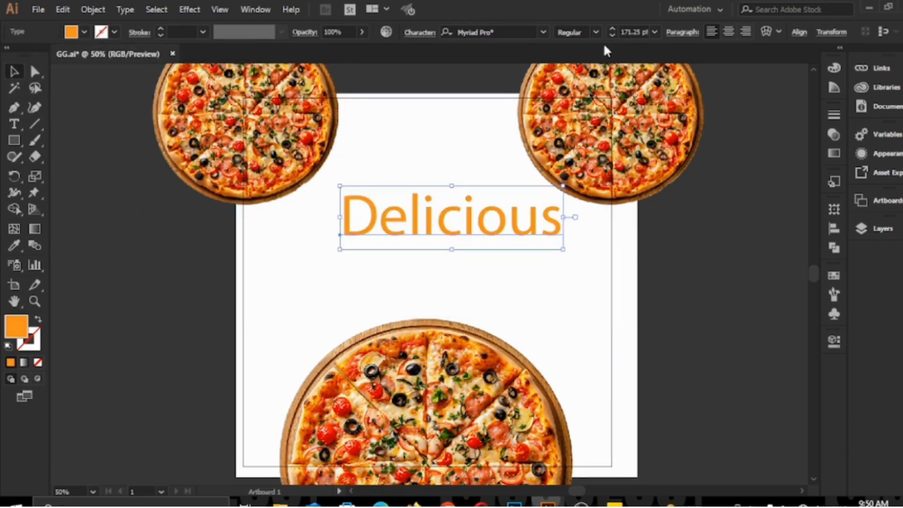
pyautogui.click(543, 33)
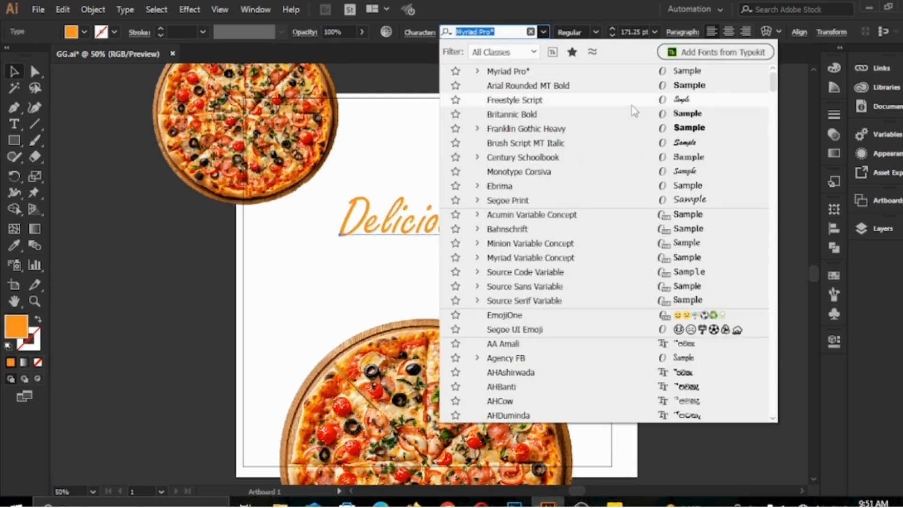
pyautogui.click(633, 104)
# - Add the text "PIZZA" in black below "Delicious" and enlarge it to about 151 pt
pyautogui.click(14, 124)
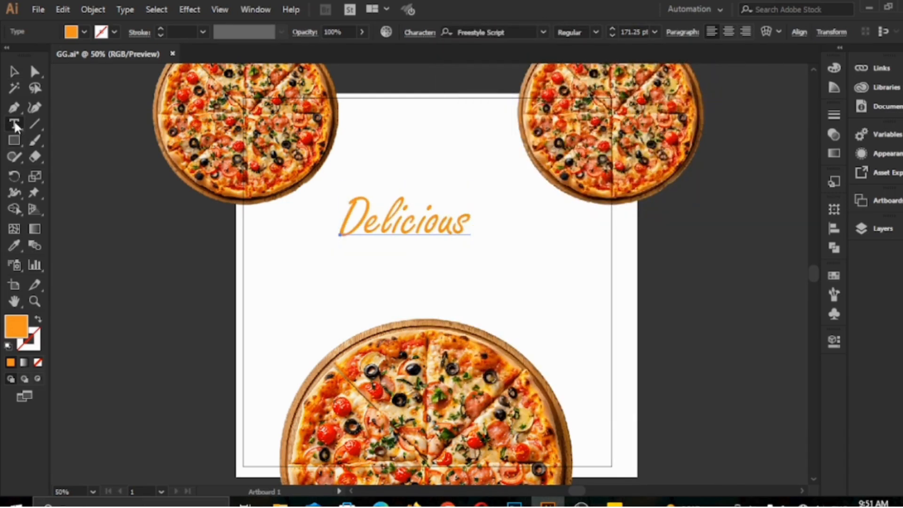
pyautogui.click(367, 255)
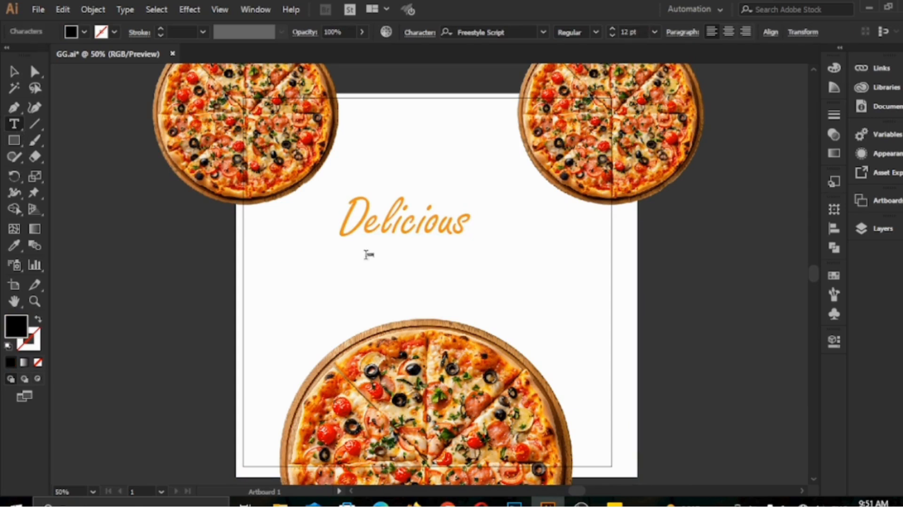
pyautogui.click(8, 75)
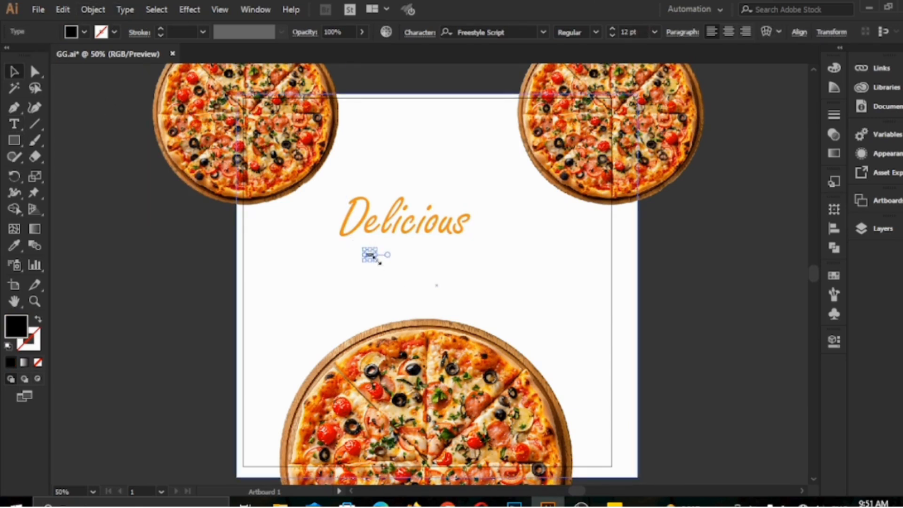
pyautogui.moveTo(380, 264); pyautogui.dragTo(584, 379)
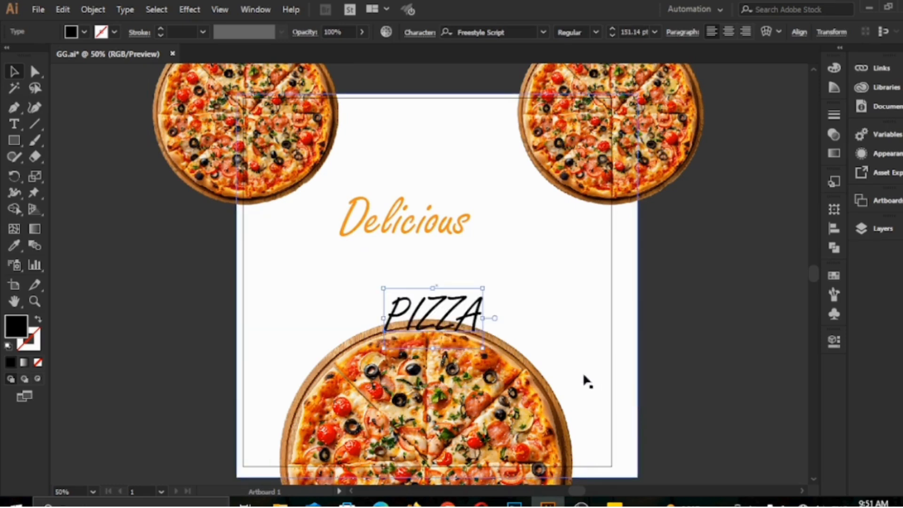
# - Set "PIZZA" in Franklin Gothic Heavy and arrange it directly under "Delicious", with both words higher on the artboard
pyautogui.moveTo(446, 324); pyautogui.dragTo(427, 280)
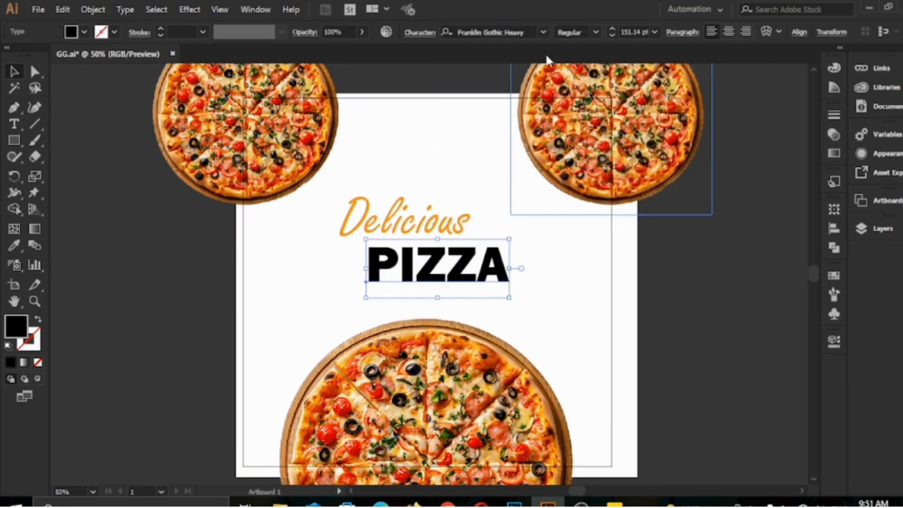
pyautogui.moveTo(418, 223); pyautogui.dragTo(441, 195)
pyautogui.moveTo(446, 273); pyautogui.dragTo(437, 237)
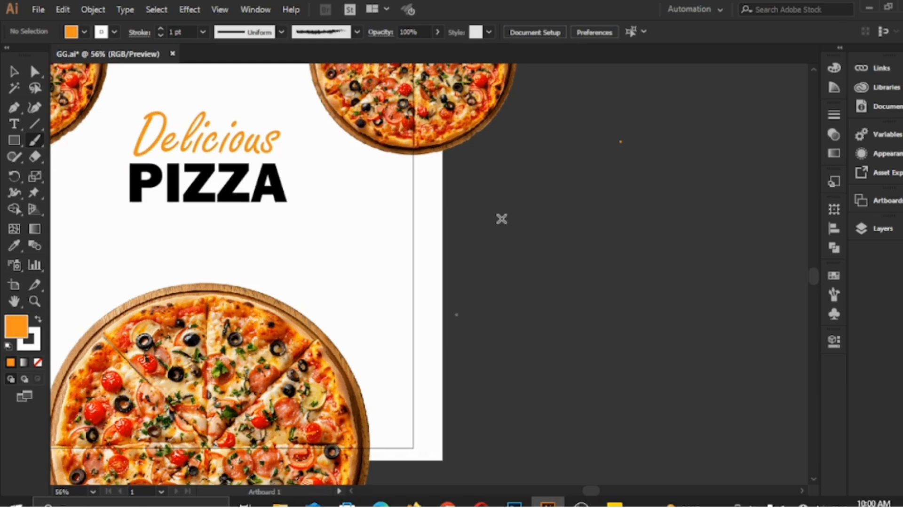
# - Paint a short horizontal rough brush stroke beside the artboard, with a 21 pt stroke in orange (C=0 M=50 Y=100 K=0)
pyautogui.moveTo(500, 218); pyautogui.dragTo(658, 237)
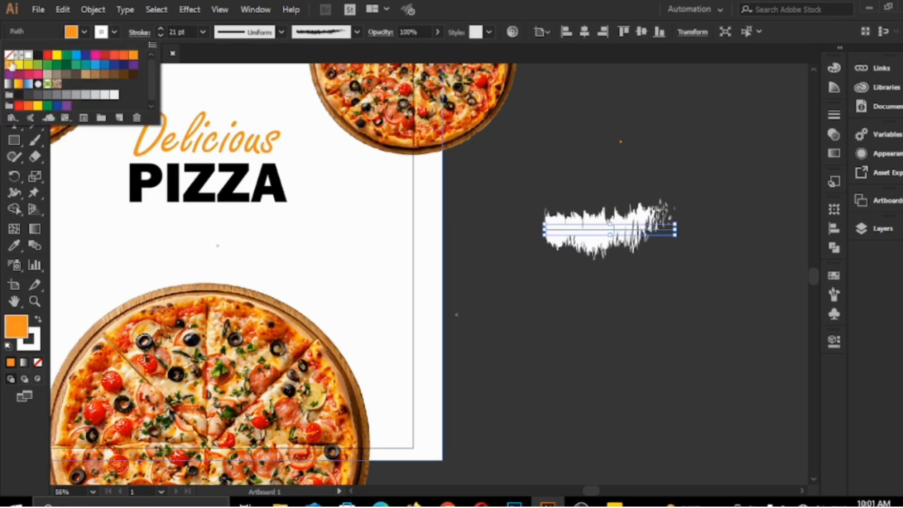
pyautogui.click(133, 56)
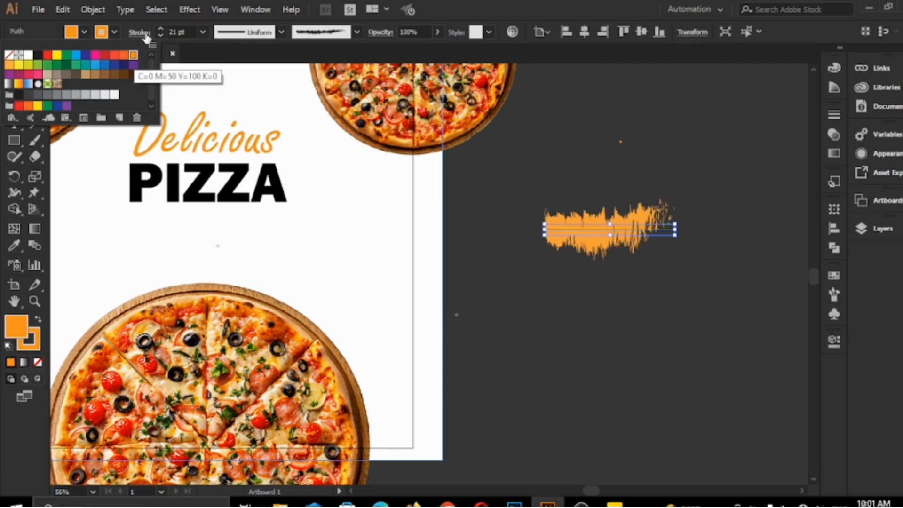
pyautogui.click(115, 33)
# - Remove the brush stroke's fill and place an overlapping copy to its right to lengthen the orange band
pyautogui.click(84, 33)
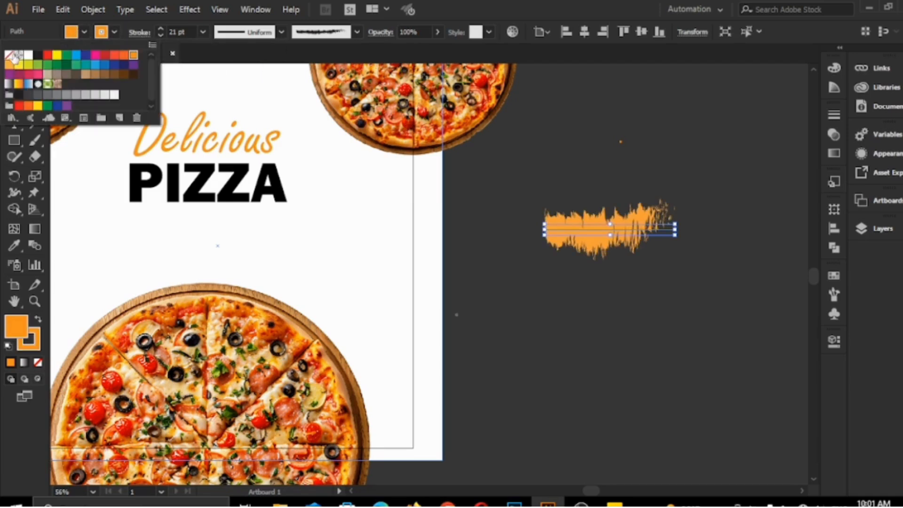
pyautogui.click(14, 56)
pyautogui.click(84, 33)
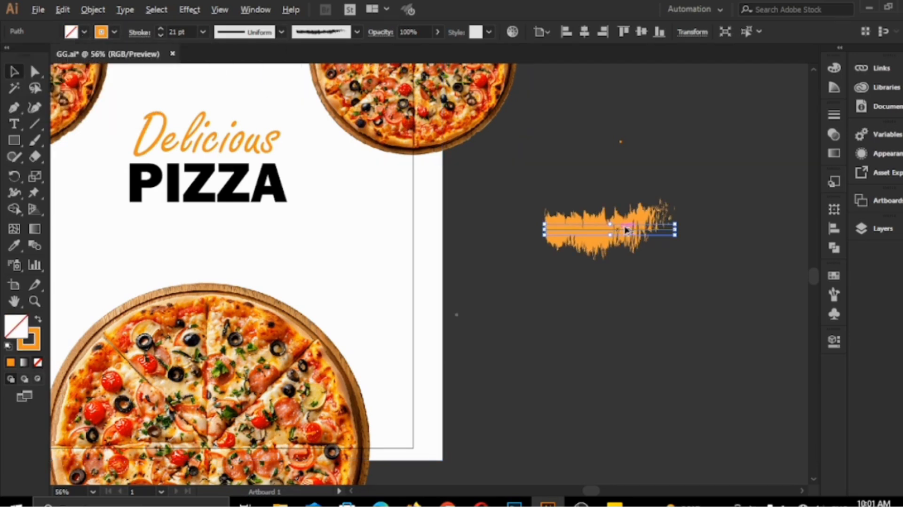
pyautogui.moveTo(627, 229); pyautogui.dragTo(694, 228)
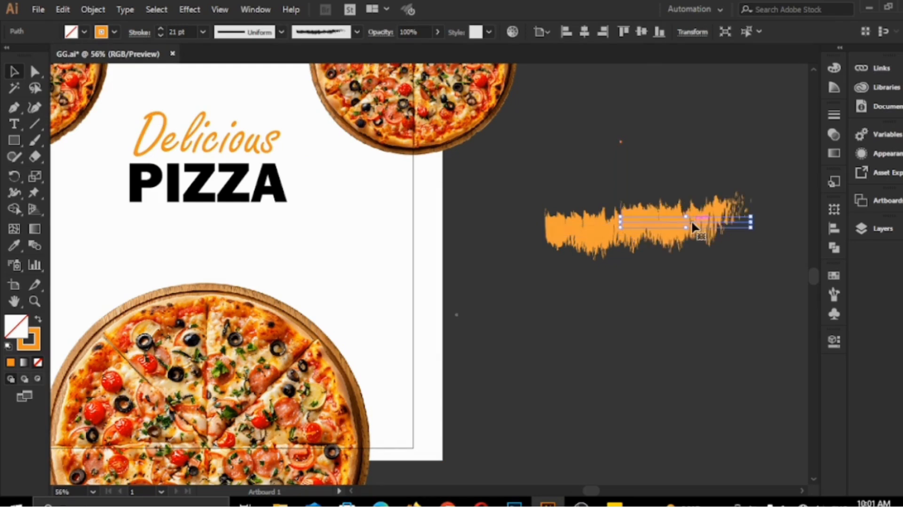
# - Add a two-line text with "DELIVERY ORDER" and the phone number below the orange brush band, and fill it white
pyautogui.click(14, 124)
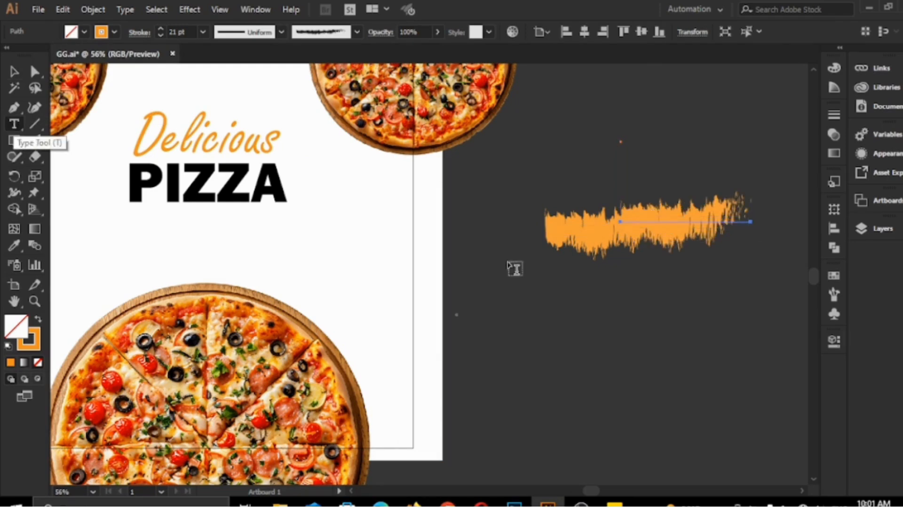
pyautogui.click(599, 279)
pyautogui.write('MEN')
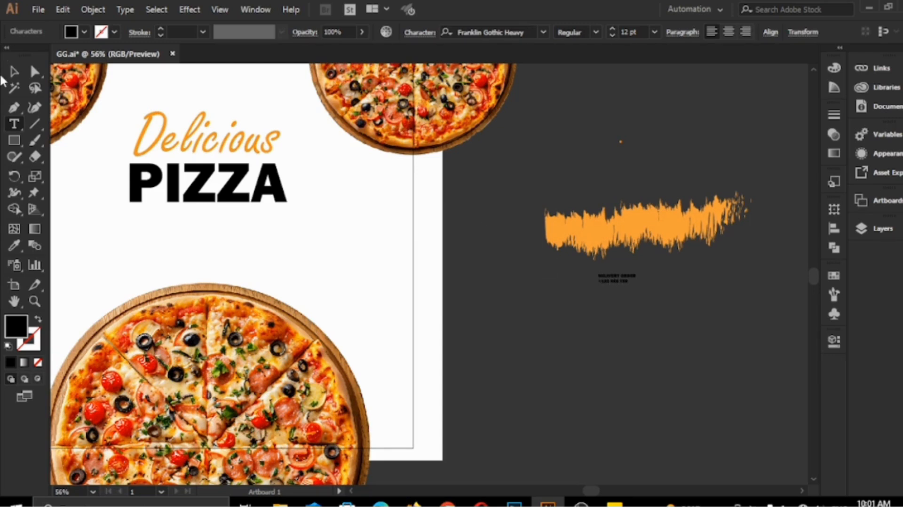
pyautogui.click(15, 74)
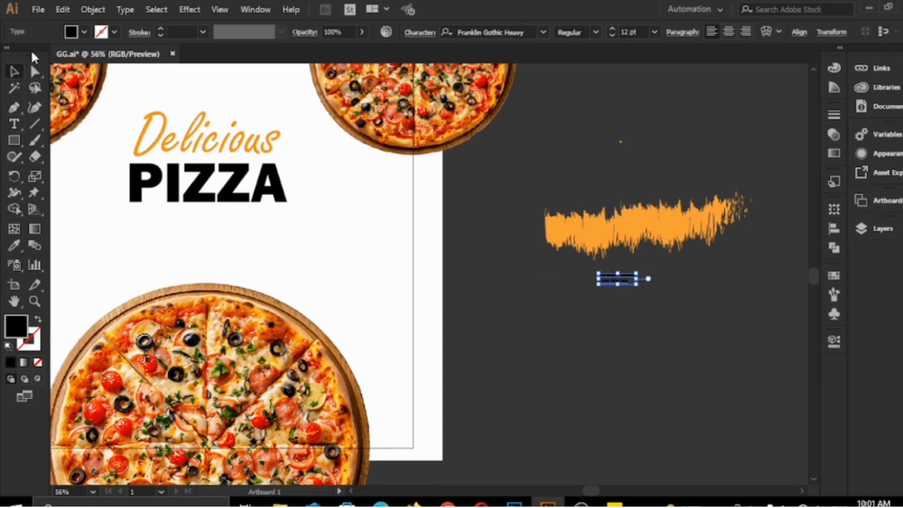
pyautogui.click(81, 33)
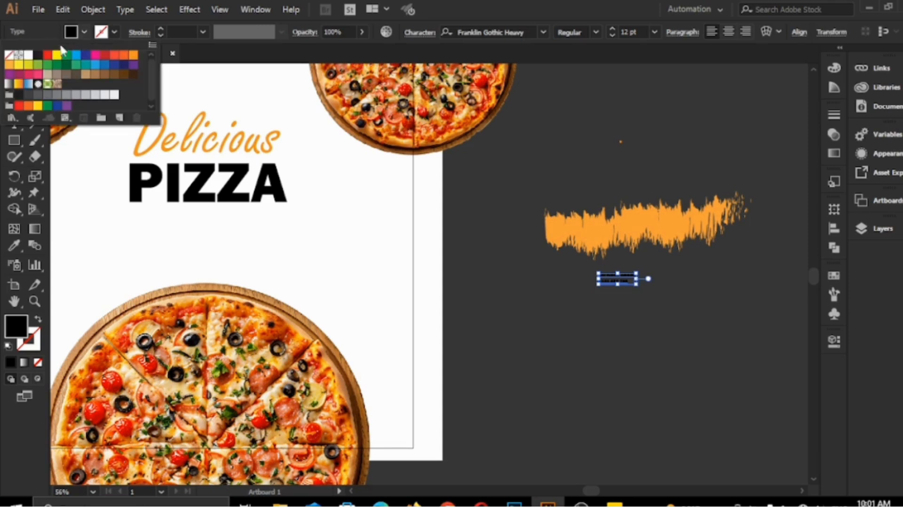
pyautogui.click(29, 55)
pyautogui.click(83, 33)
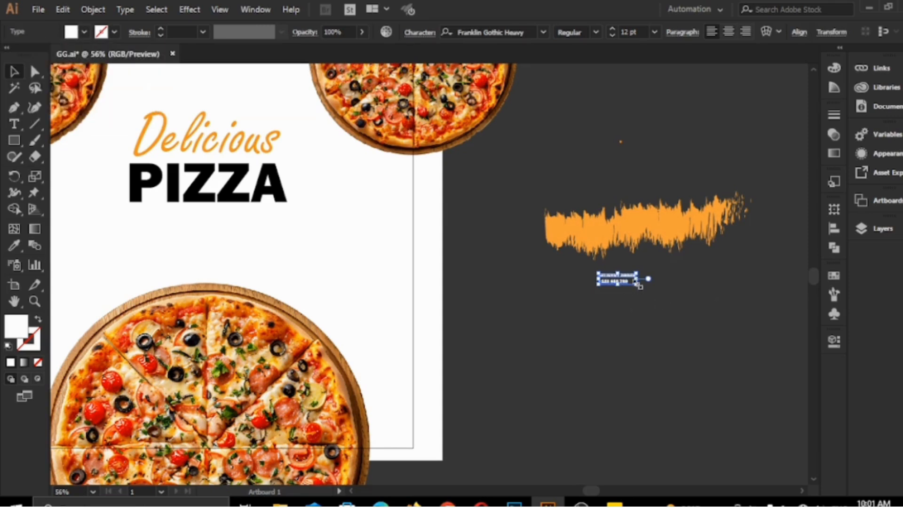
# - Enlarge the delivery text and place it on the orange band, then shift the band's right-hand copy left to shorten the band
pyautogui.moveTo(639, 283)
pyautogui.mouseDown()
pyautogui.moveTo(719, 329)
pyautogui.moveTo(718, 308)
pyautogui.moveTo(685, 298)
pyautogui.moveTo(614, 225)
pyautogui.mouseUp()
pyautogui.click(630, 254)
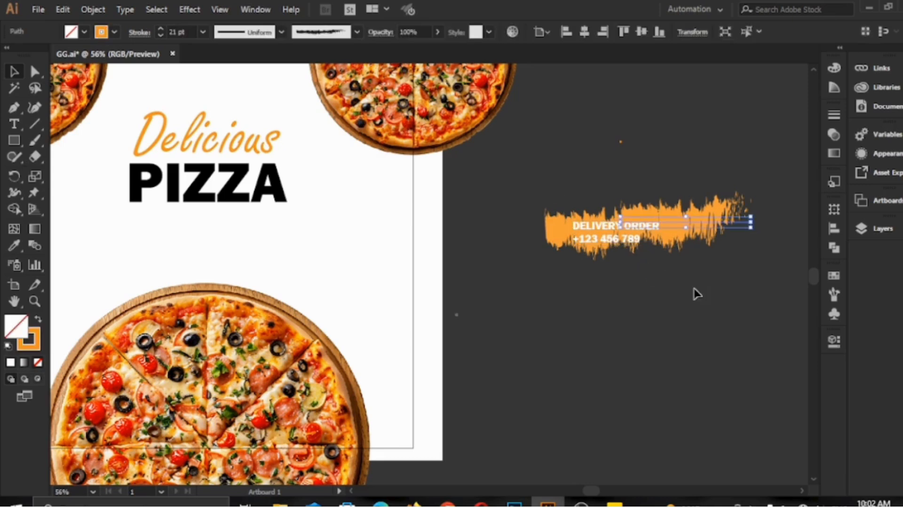
pyautogui.moveTo(705, 218); pyautogui.dragTo(663, 222)
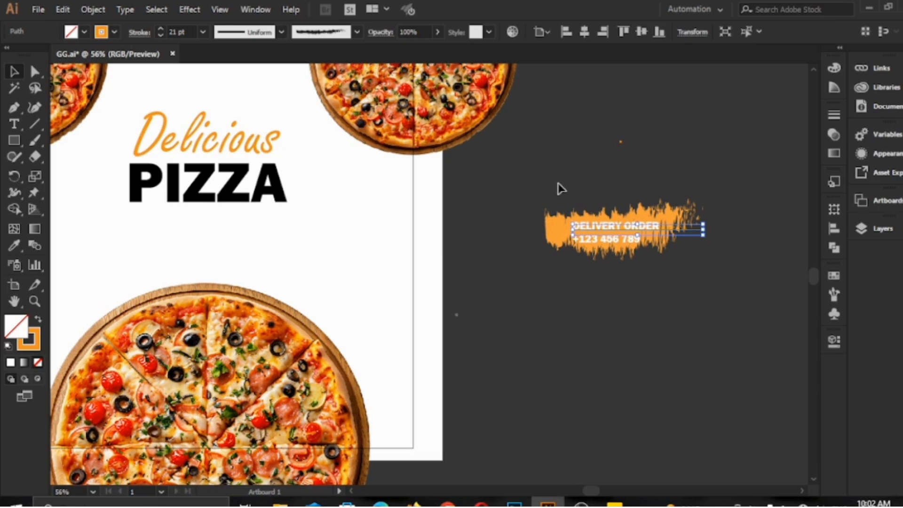
# - Group the orange brush band with its delivery text and place the group on the artboard directly below the PIZZA title
pyautogui.moveTo(560, 189); pyautogui.dragTo(689, 294)
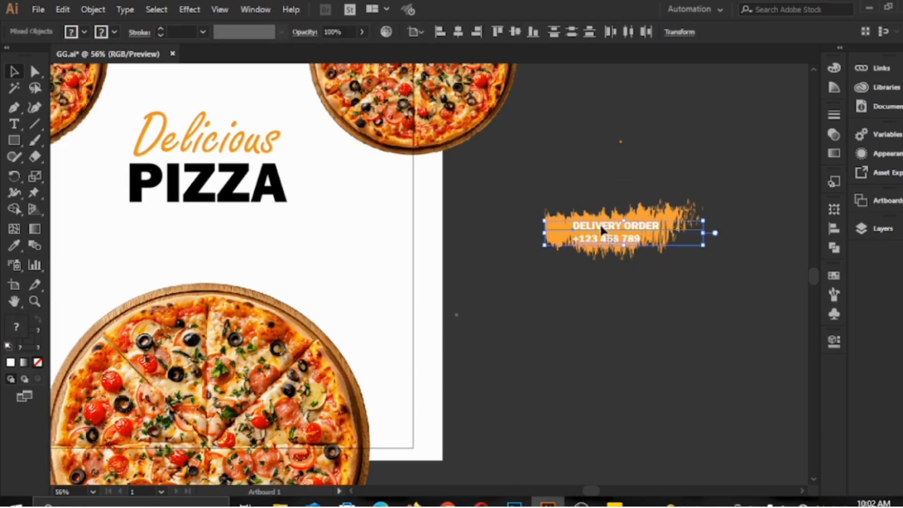
pyautogui.click(95, 9)
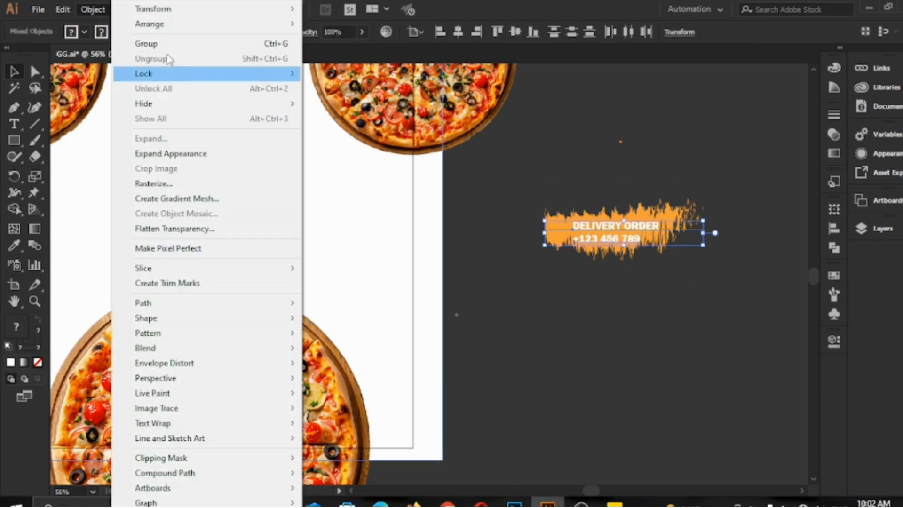
pyautogui.click(151, 41)
pyautogui.moveTo(616, 226); pyautogui.dragTo(193, 238)
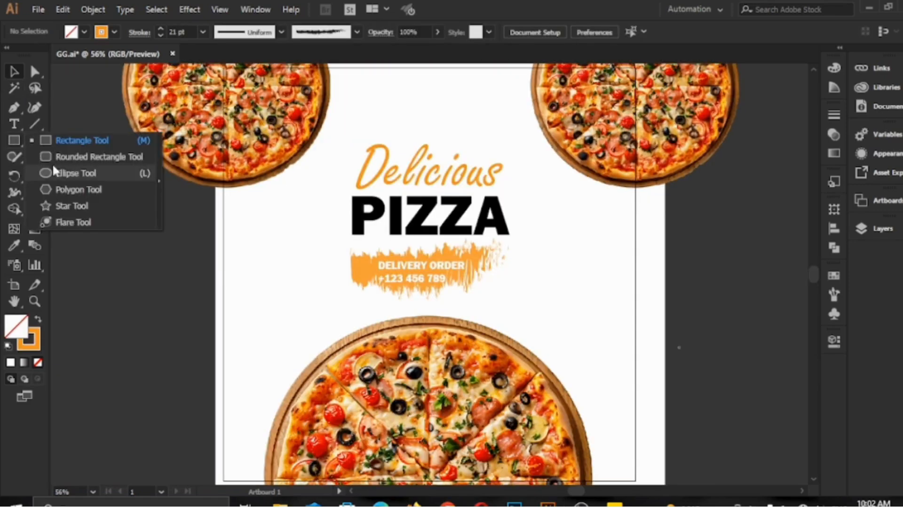
# - Draw a circle beside the artboard, below the upper-left pizza, and fill it orange
pyautogui.click(59, 174)
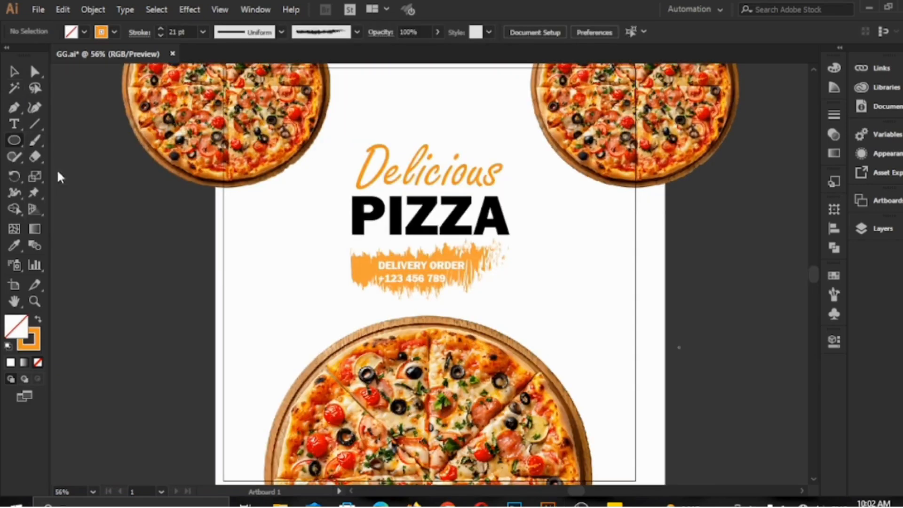
pyautogui.moveTo(124, 235); pyautogui.dragTo(152, 275)
pyautogui.click(83, 32)
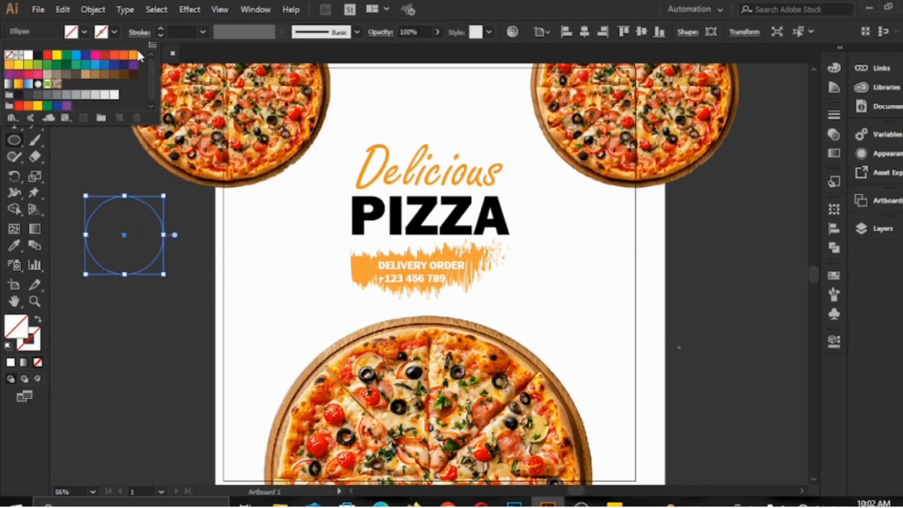
pyautogui.click(134, 56)
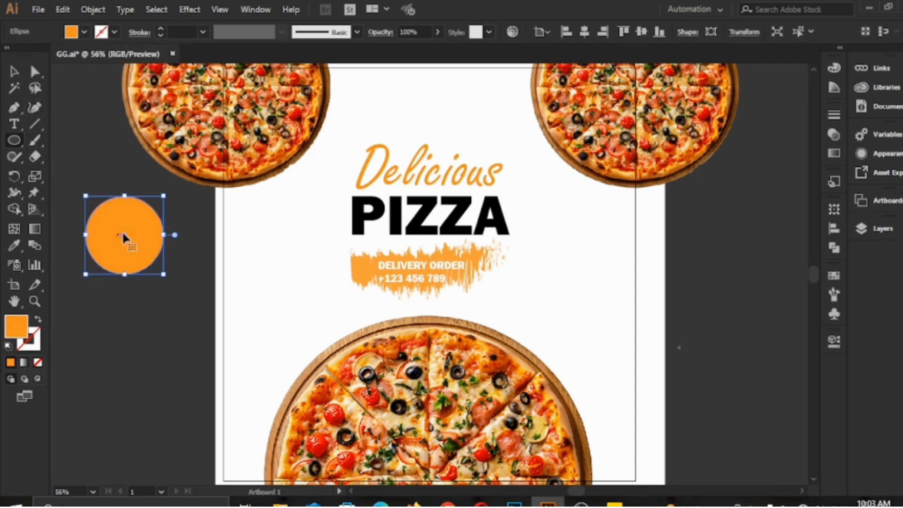
# - Draw a slightly smaller concentric circle on the orange circle, with no fill and a white stroke
pyautogui.moveTo(132, 238); pyautogui.dragTo(161, 274)
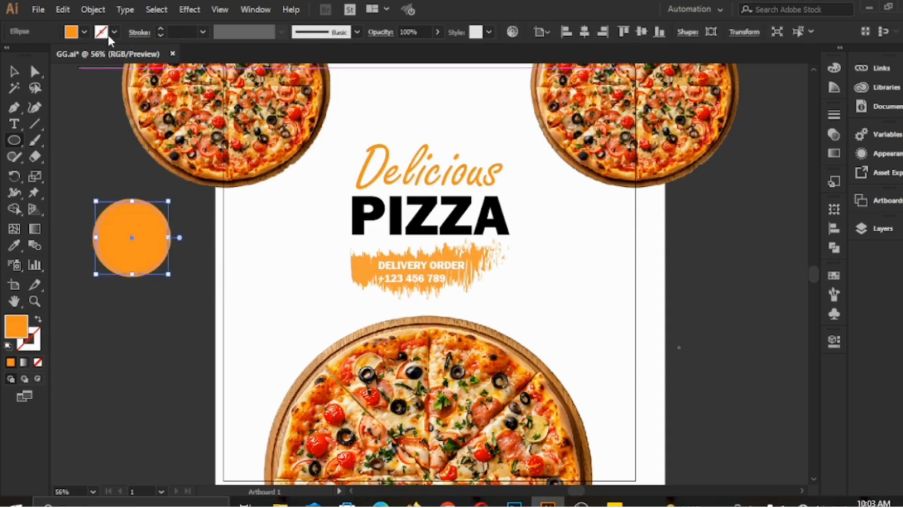
pyautogui.click(81, 32)
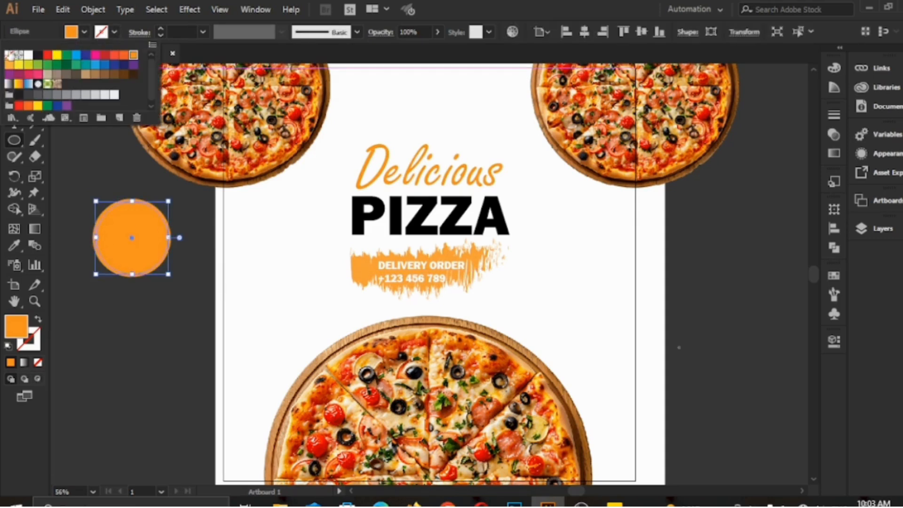
pyautogui.click(10, 64)
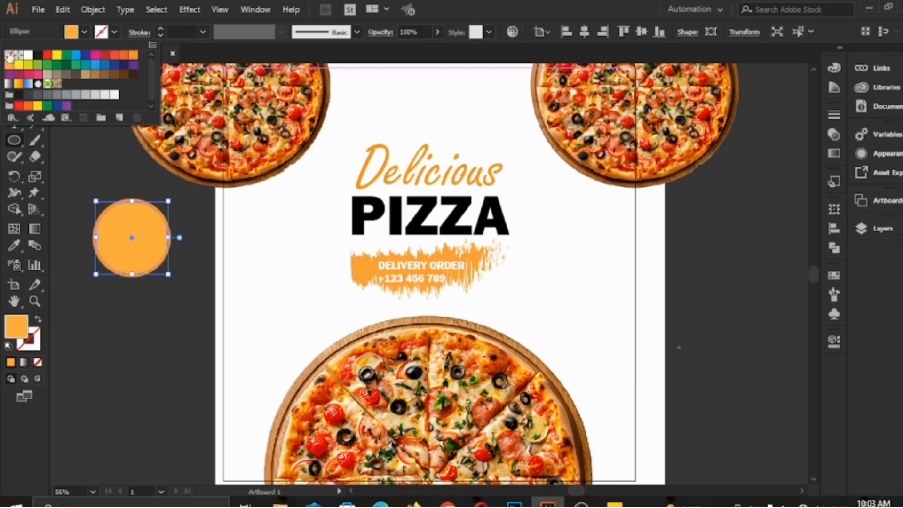
pyautogui.click(9, 55)
pyautogui.click(83, 33)
pyautogui.click(113, 32)
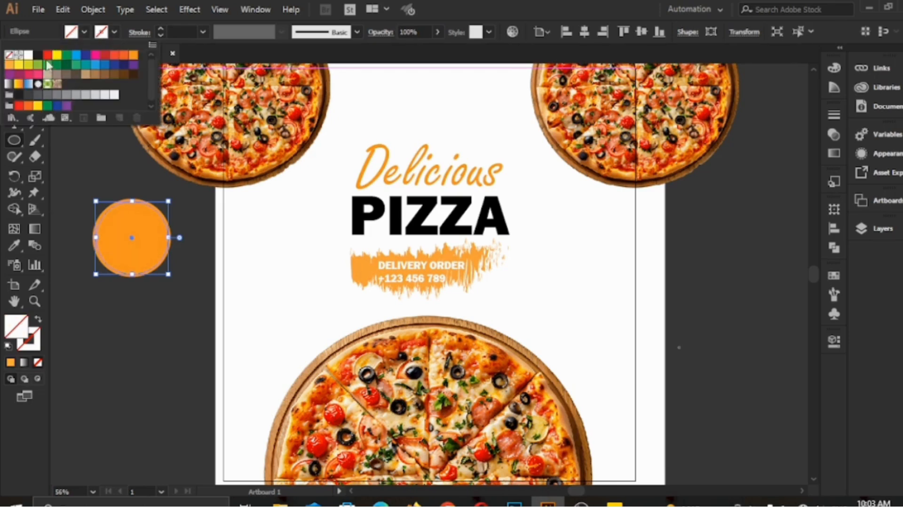
pyautogui.click(29, 56)
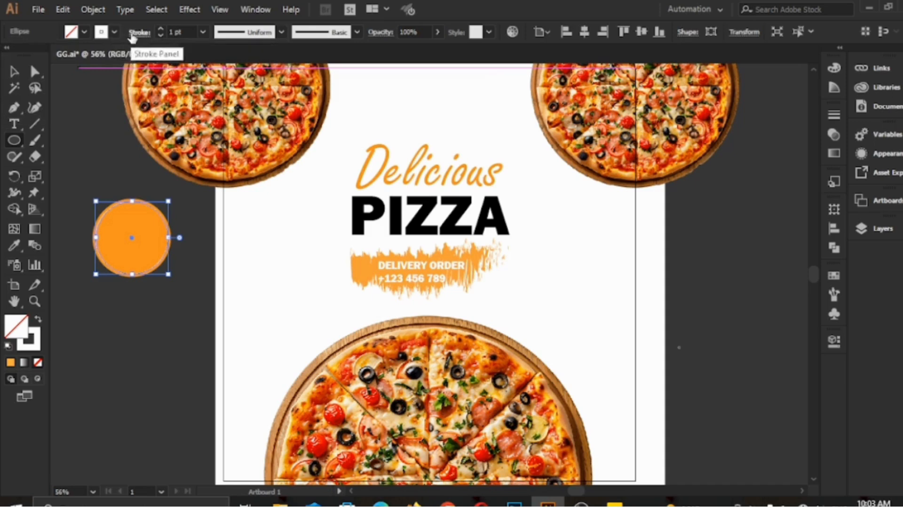
# - Turn the inner circle's white stroke into a dashed line with a 12 pt dash
pyautogui.click(136, 33)
pyautogui.click(8, 126)
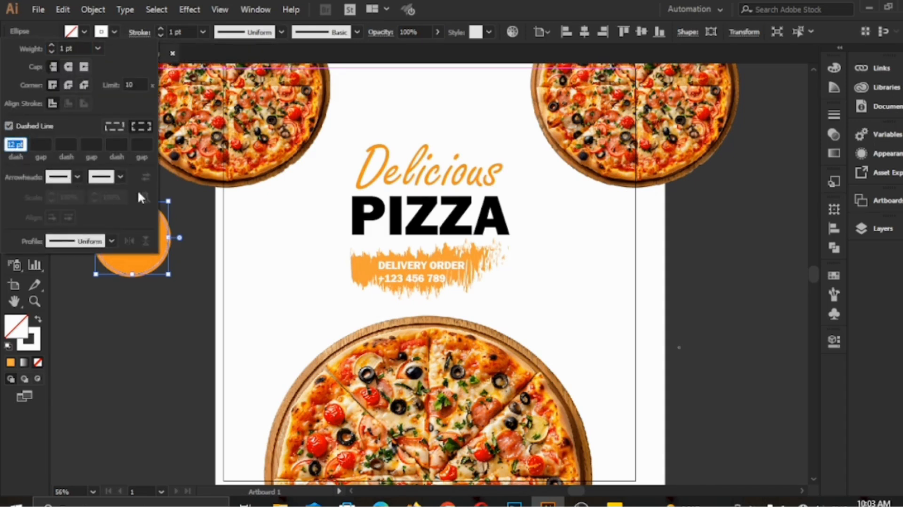
pyautogui.click(137, 33)
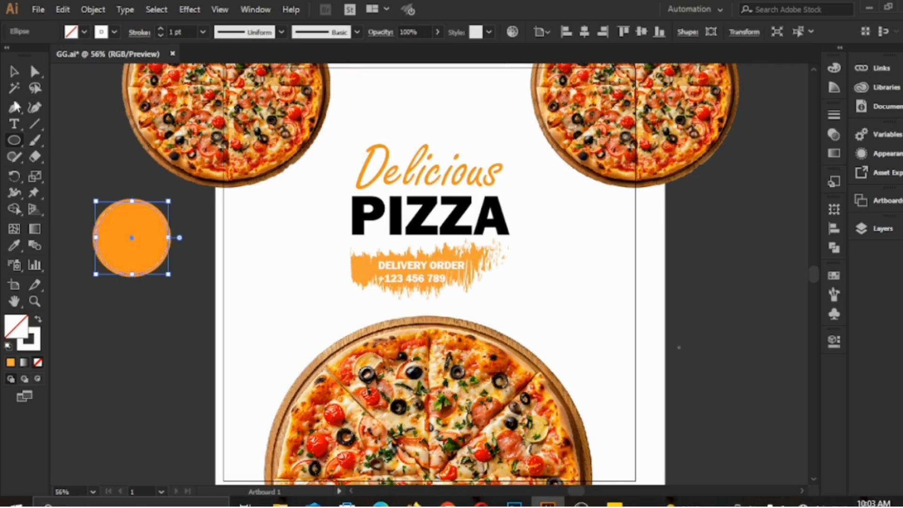
pyautogui.click(14, 70)
pyautogui.click(63, 141)
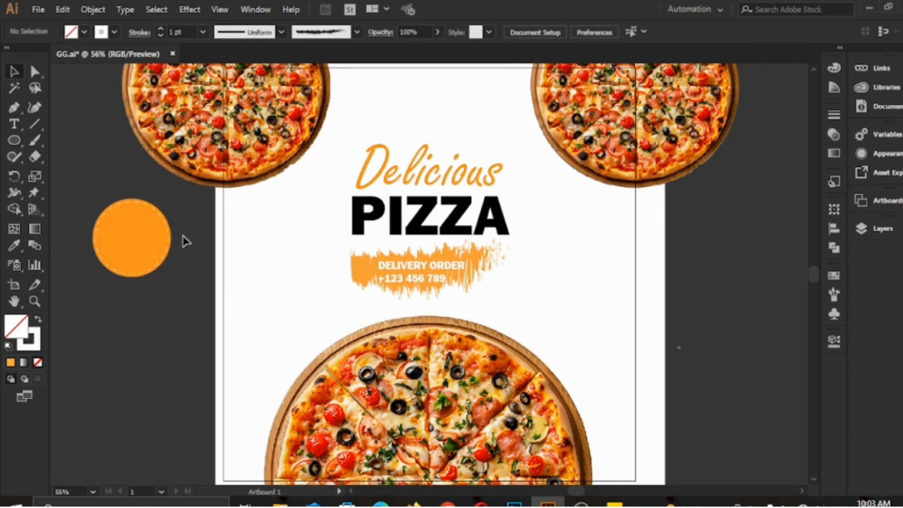
# - Increase the weight of the inner circle's dashed stroke to 3 pt
pyautogui.click(140, 206)
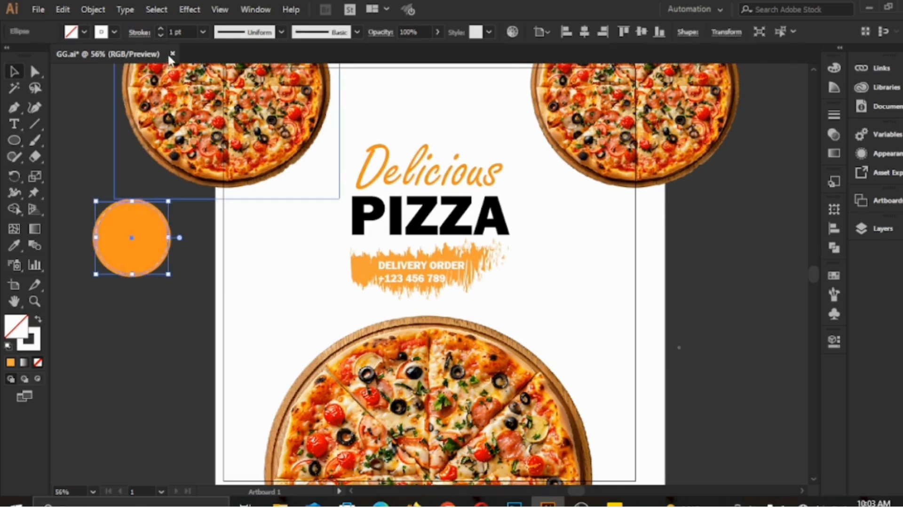
pyautogui.click(161, 30)
pyautogui.click(161, 30)
pyautogui.click(80, 127)
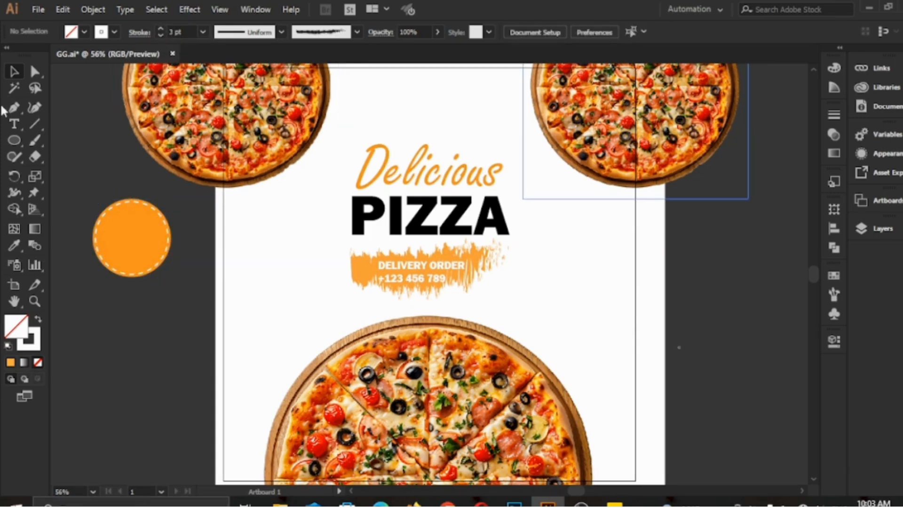
# - Add a black two-line text "50% OFF" in Franklin Gothic Heavy and place it on the orange circle, scaled to about 72 pt
pyautogui.click(17, 126)
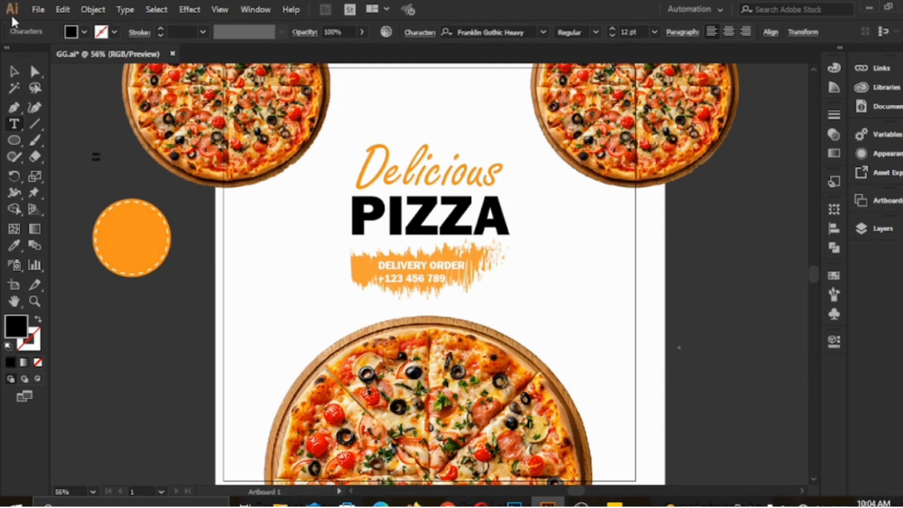
pyautogui.click(13, 71)
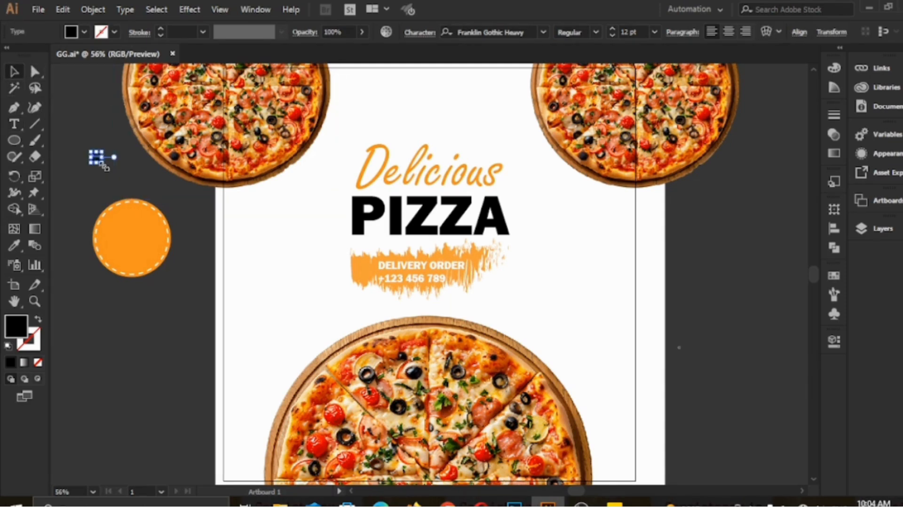
pyautogui.moveTo(106, 165); pyautogui.dragTo(157, 224)
pyautogui.moveTo(127, 183); pyautogui.dragTo(132, 238)
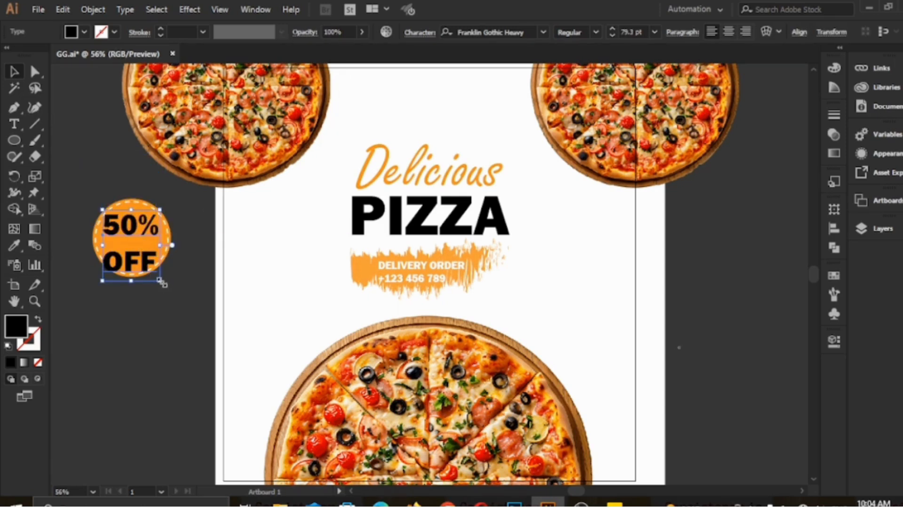
pyautogui.moveTo(163, 284); pyautogui.dragTo(157, 277)
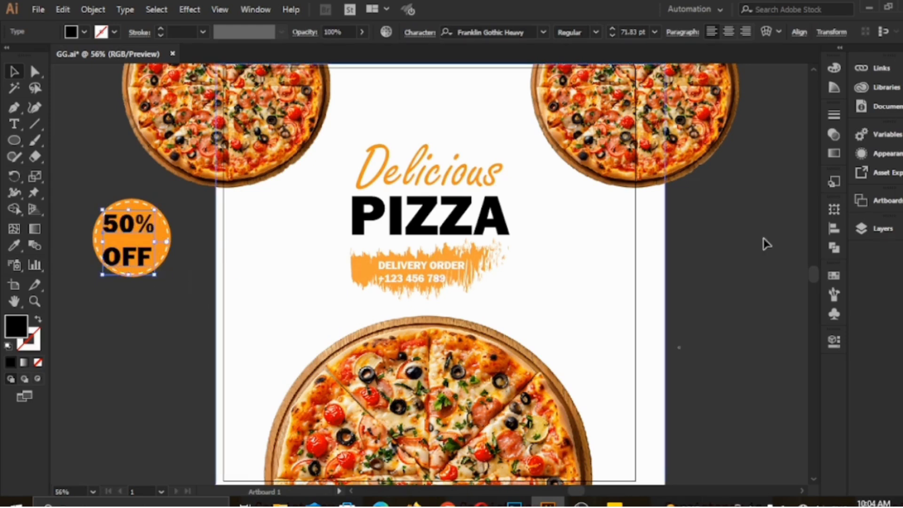
# - Tighten the line spacing between "50%" and "OFF" in the badge text
pyautogui.click(834, 342)
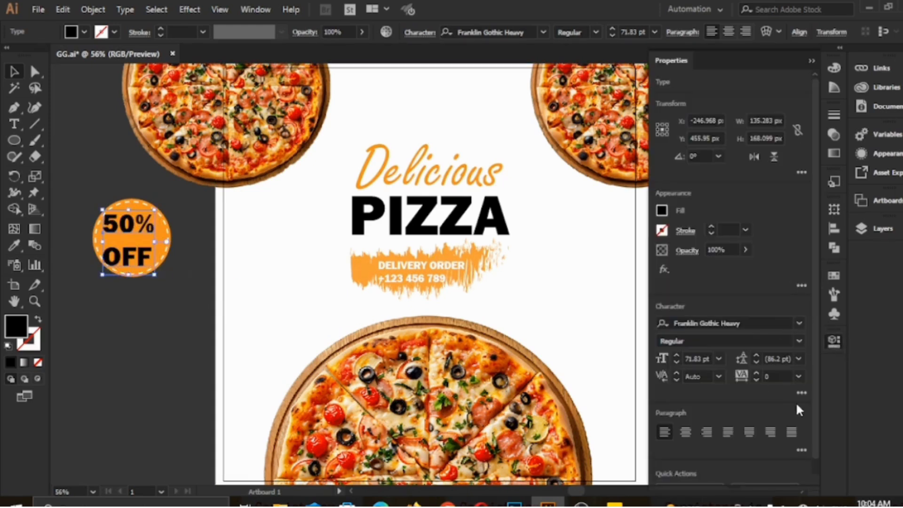
pyautogui.click(757, 363)
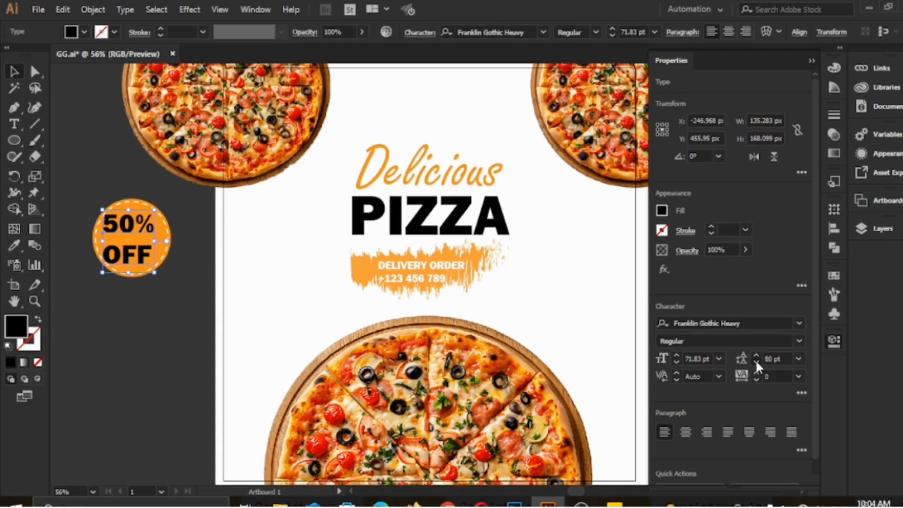
pyautogui.click(811, 61)
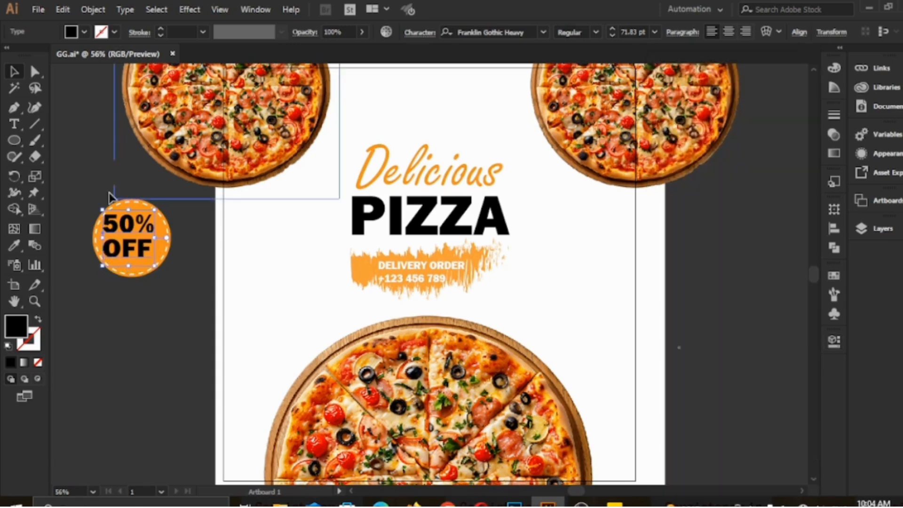
# - Change the word "OFF" to a thinner sans-serif font and centre the badge text, reduced to about 57 pt, in the orange circle
pyautogui.press('t')
pyautogui.doubleClick(141, 250)
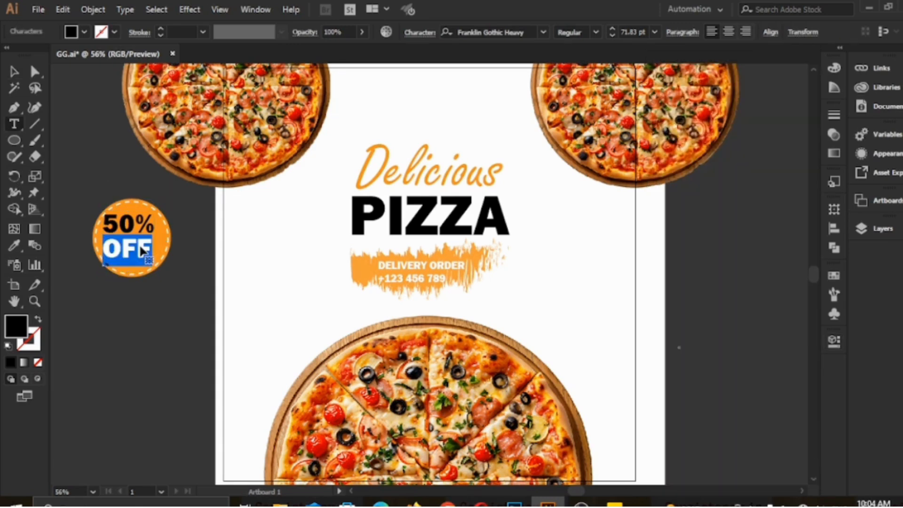
pyautogui.click(544, 32)
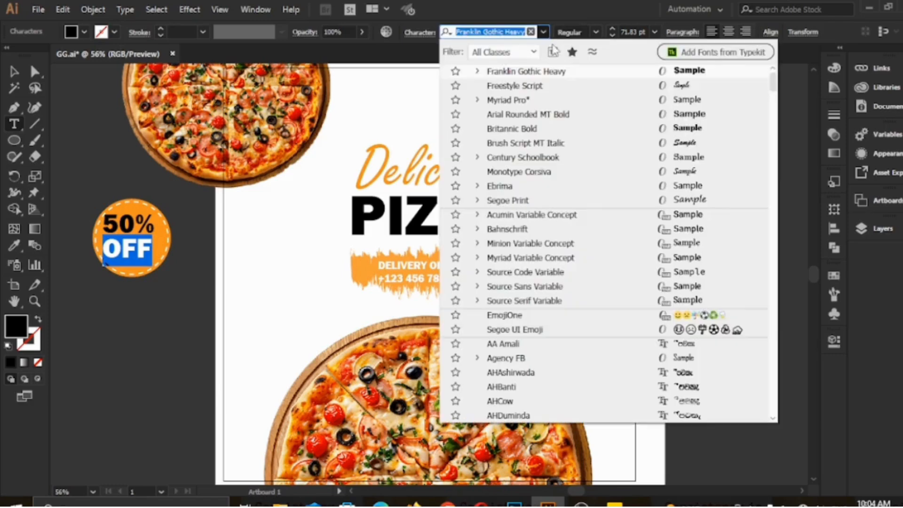
pyautogui.click(686, 118)
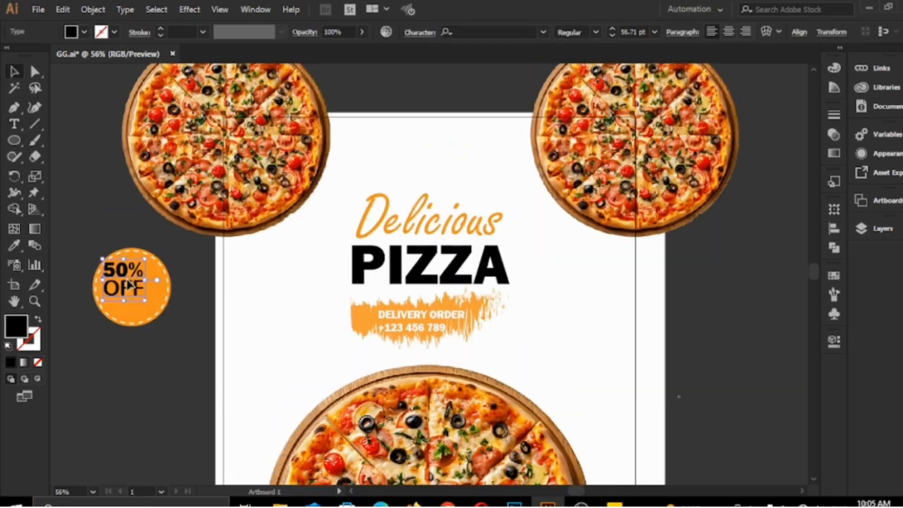
pyautogui.moveTo(121, 274); pyautogui.dragTo(135, 291)
pyautogui.click(159, 352)
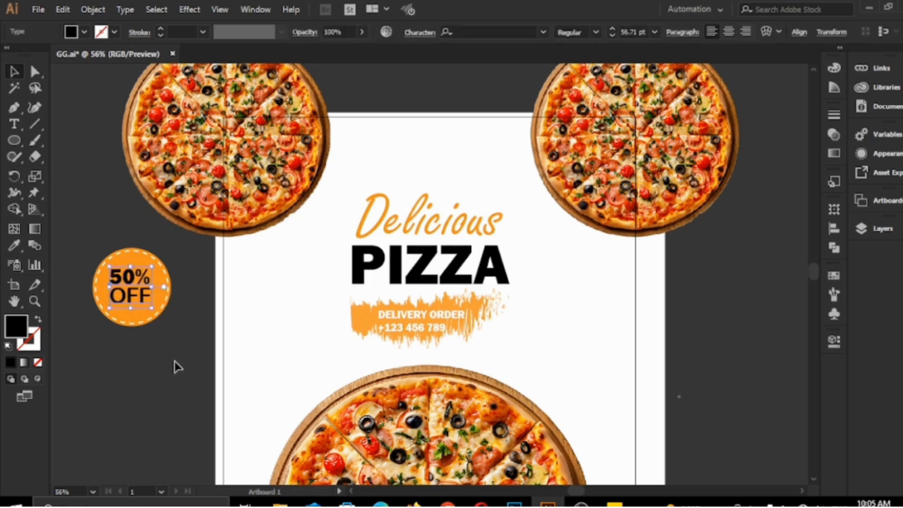
pyautogui.click(176, 367)
# - Group the circles with the 50% OFF text and place the badge over the upper-right edge of the large bottom pizza
pyautogui.moveTo(73, 257); pyautogui.dragTo(156, 324)
pyautogui.click(93, 10)
pyautogui.click(169, 44)
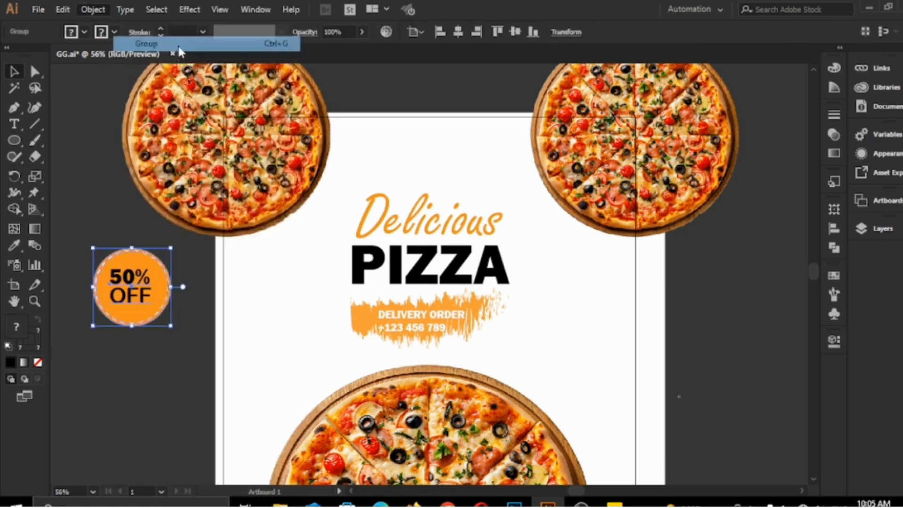
pyautogui.scroll(-1, 195, 304)
pyautogui.scroll(-1, 195, 304)
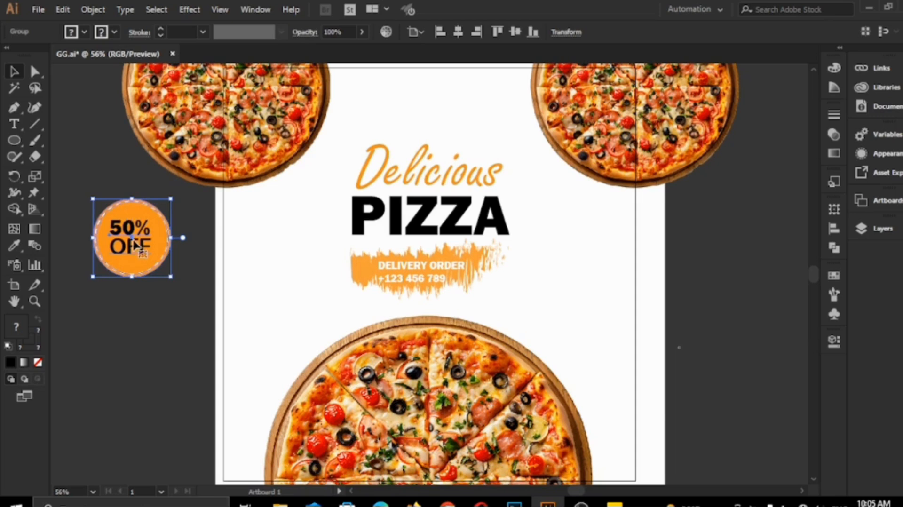
pyautogui.moveTo(133, 244); pyautogui.dragTo(567, 375)
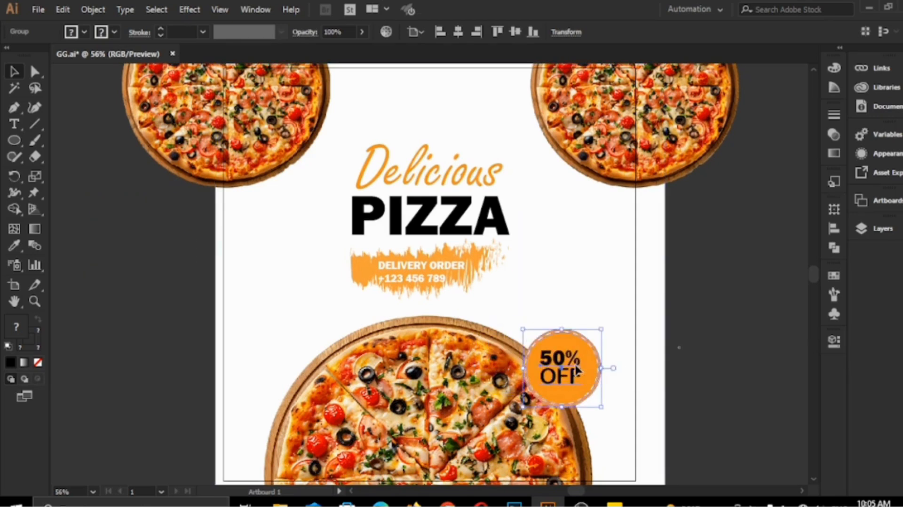
pyautogui.click(679, 360)
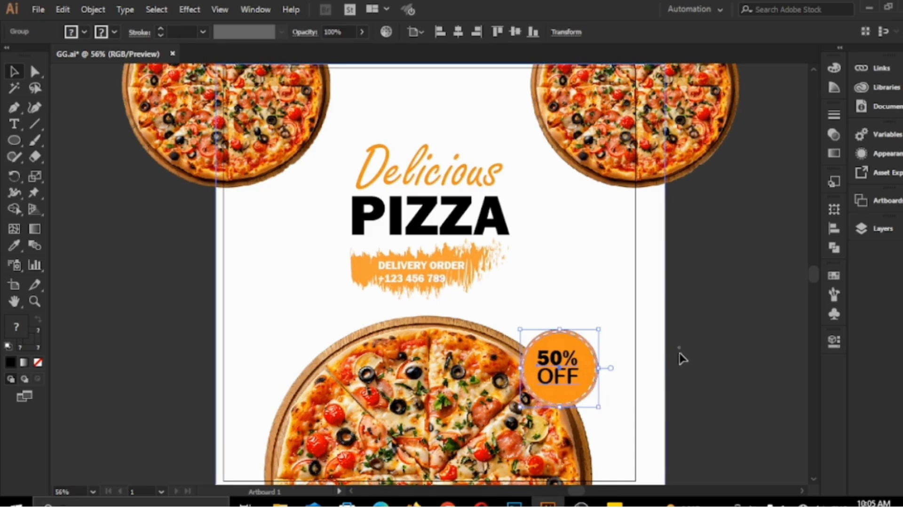
# - Ungroup the delivery label and set the stroke of the band's left-hand brush path to the darker orange D87100
pyautogui.click(477, 258)
pyautogui.click(93, 9)
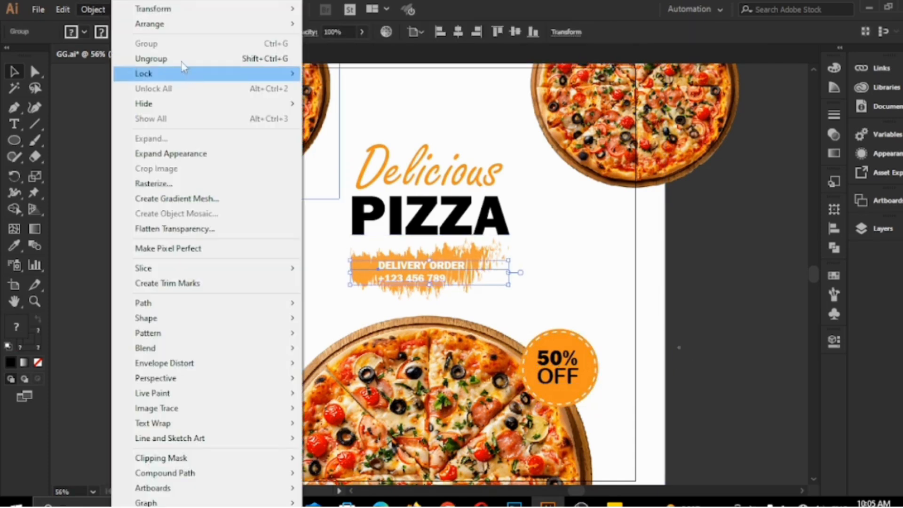
pyautogui.click(182, 59)
pyautogui.click(28, 338)
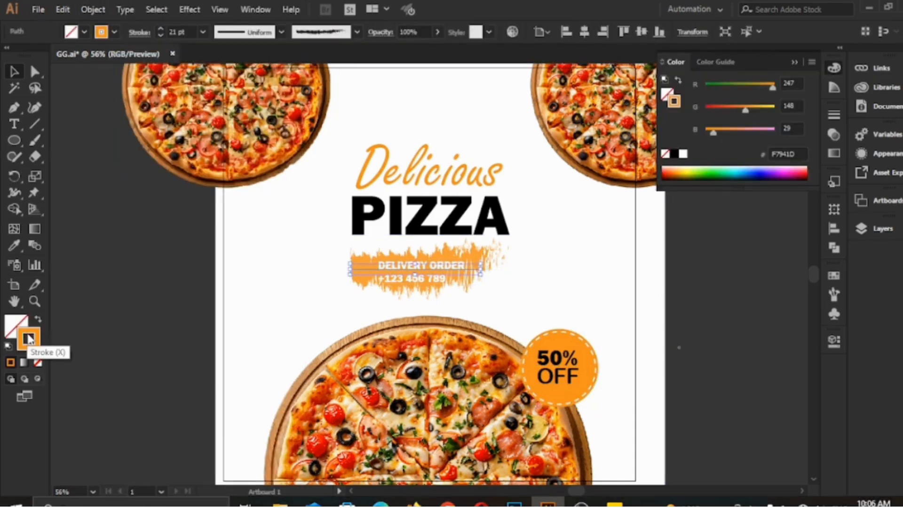
pyautogui.doubleClick(29, 337)
pyautogui.moveTo(424, 89); pyautogui.dragTo(500, 124)
pyautogui.click(644, 191)
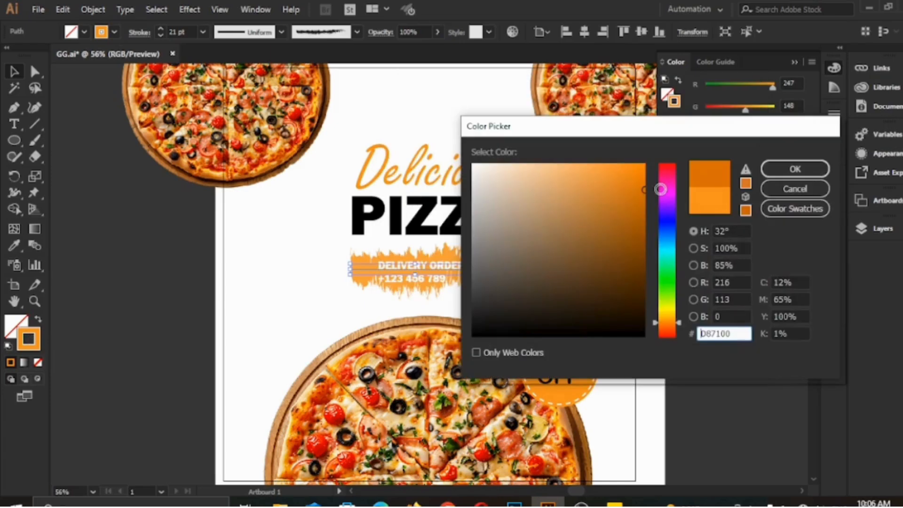
pyautogui.click(807, 168)
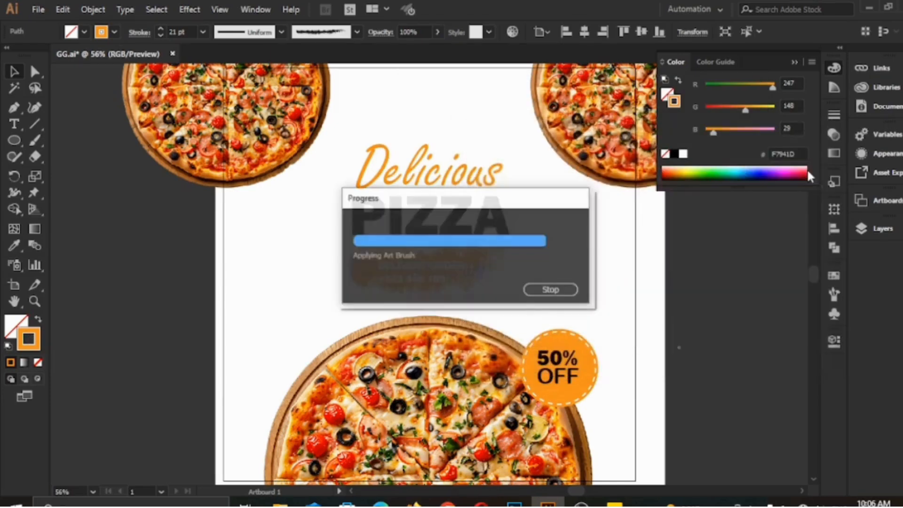
# - Match the delivery band's right-hand brush path to the darker orange of its left-hand stroke with the Eyedropper
pyautogui.click(14, 249)
pyautogui.click(368, 266)
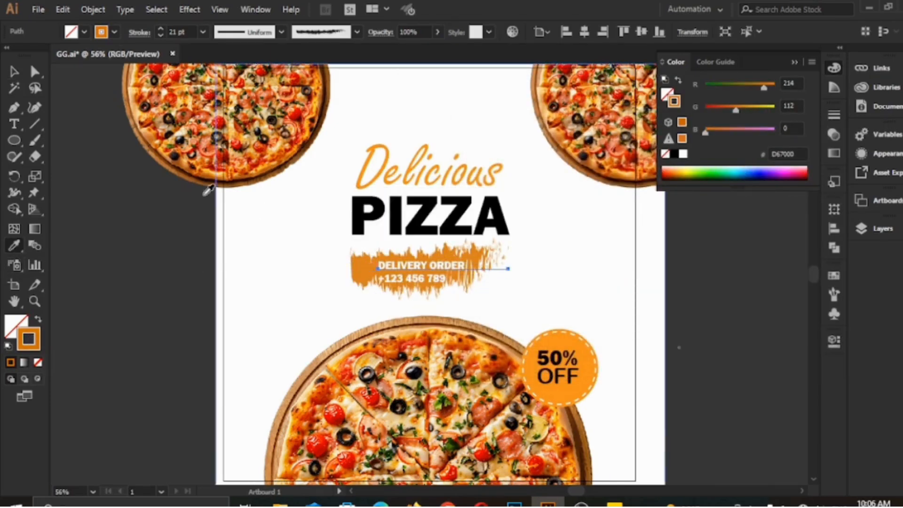
# - Ungroup the 50% OFF badge on the large pizza
pyautogui.click(14, 72)
pyautogui.click(560, 369)
pyautogui.click(94, 10)
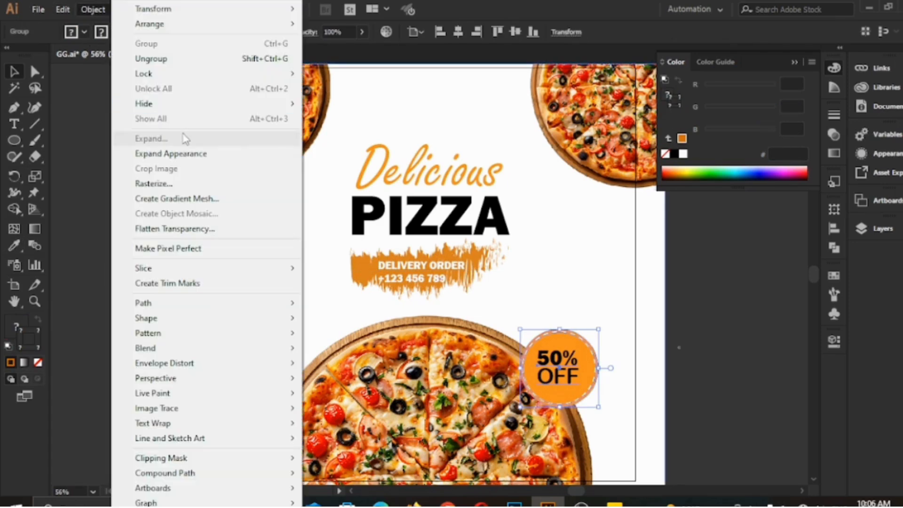
pyautogui.click(174, 60)
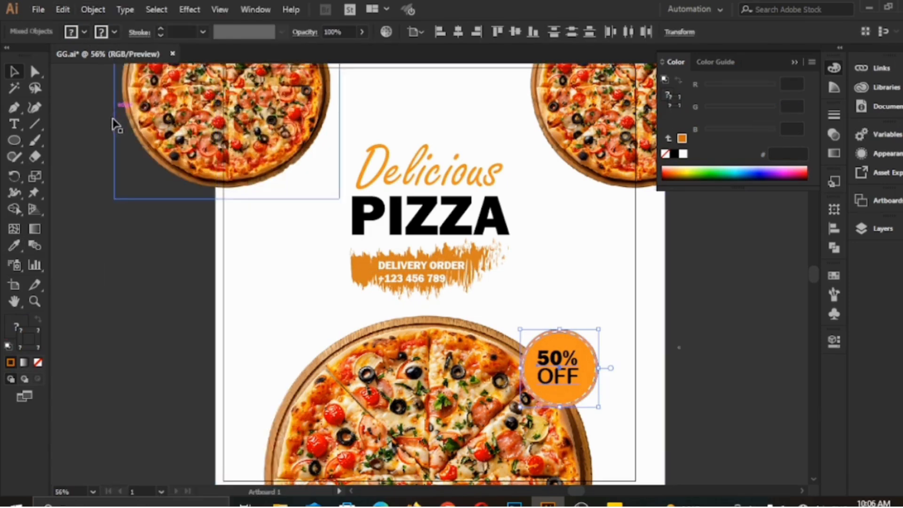
# - Select only the badge's orange circle and set its fill to the more saturated orange EF7D00
pyautogui.moveTo(340, 198); pyautogui.dragTo(155, 77)
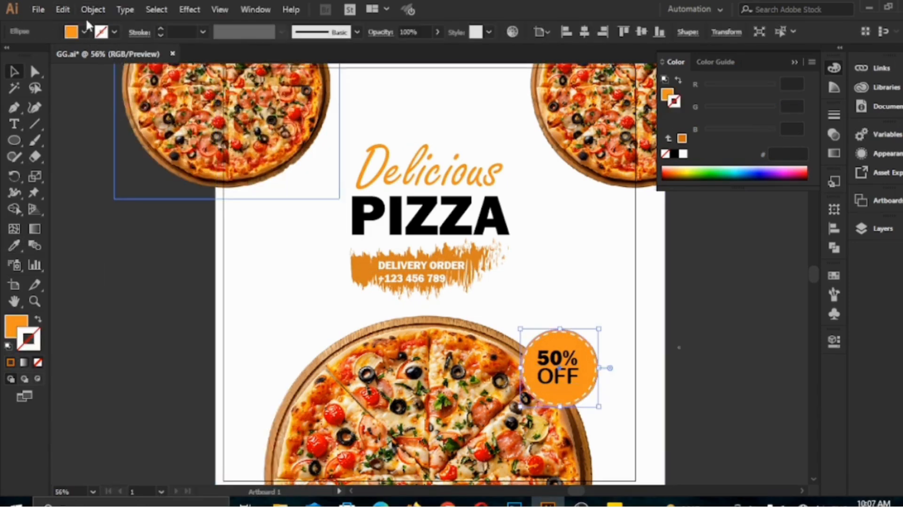
pyautogui.click(14, 249)
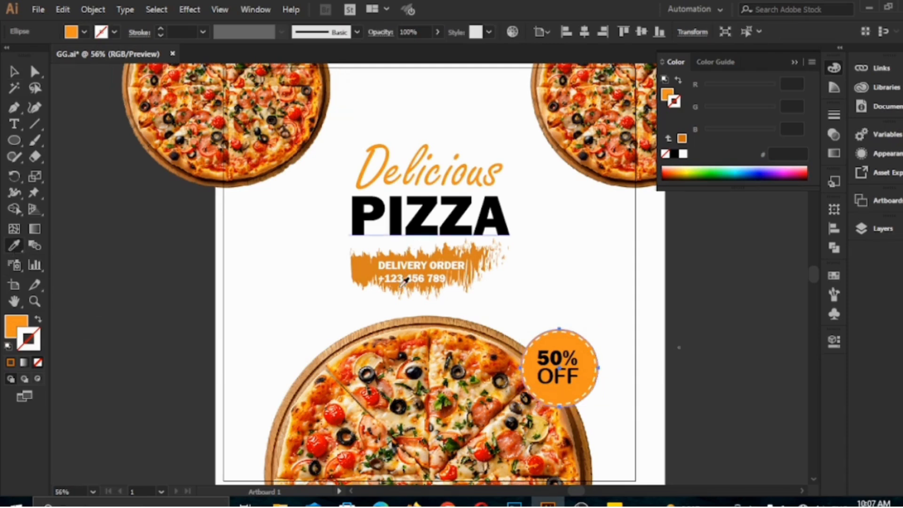
pyautogui.click(17, 325)
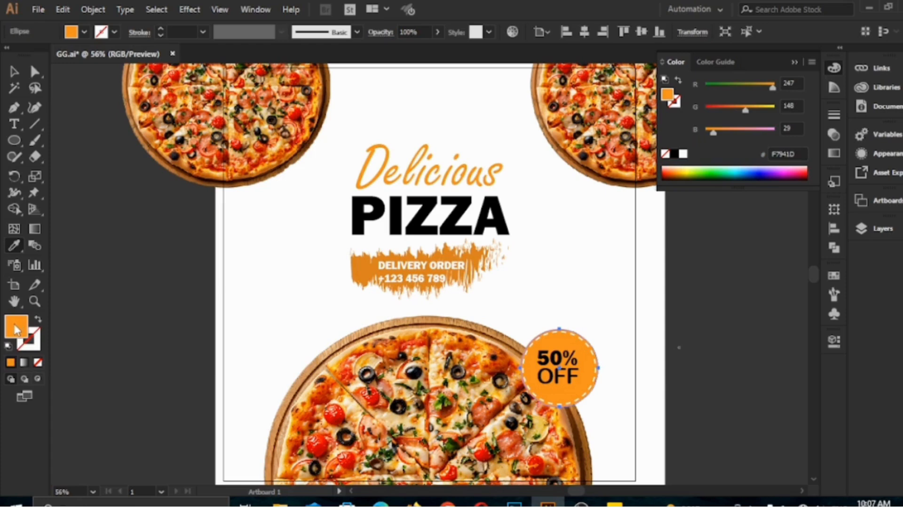
pyautogui.doubleClick(17, 328)
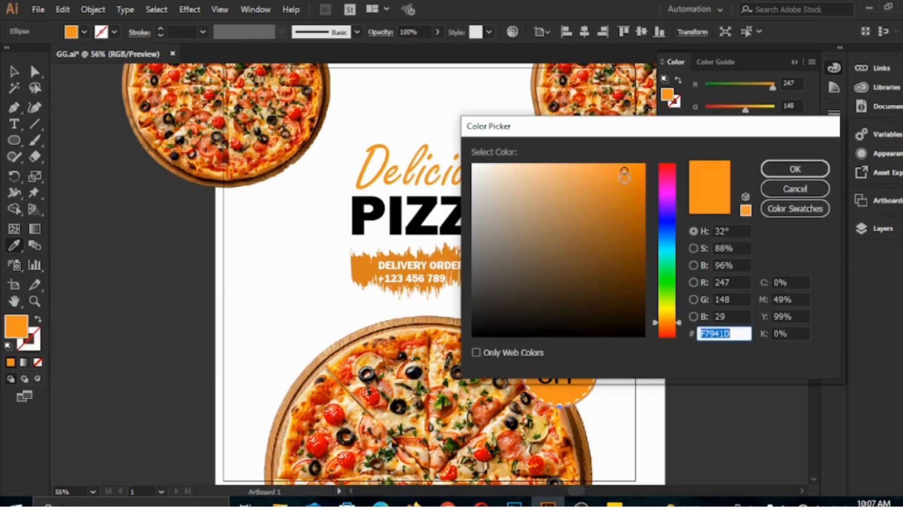
pyautogui.moveTo(625, 172); pyautogui.dragTo(646, 173)
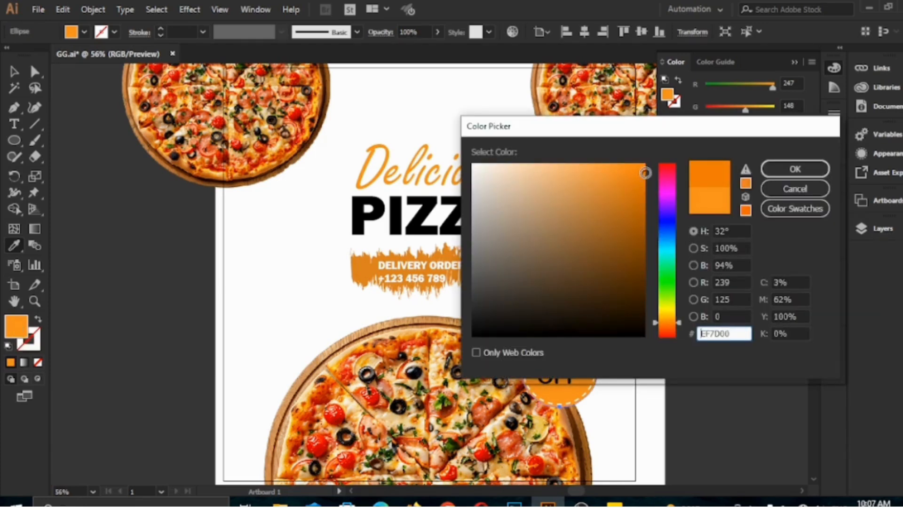
pyautogui.click(767, 168)
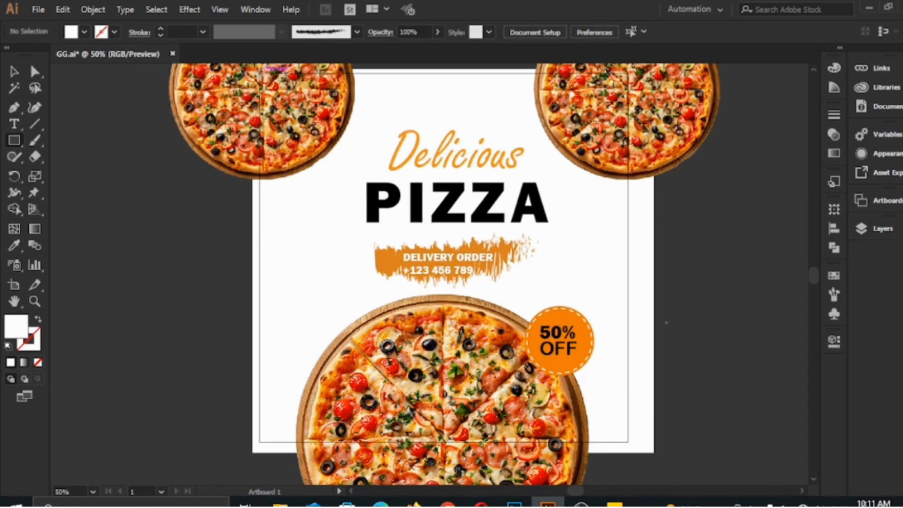
# - Draw a 1084 px white square over the artboard's inner frame and use it as a clipping mask for all the artwork
pyautogui.moveTo(260, 71); pyautogui.dragTo(626, 440)
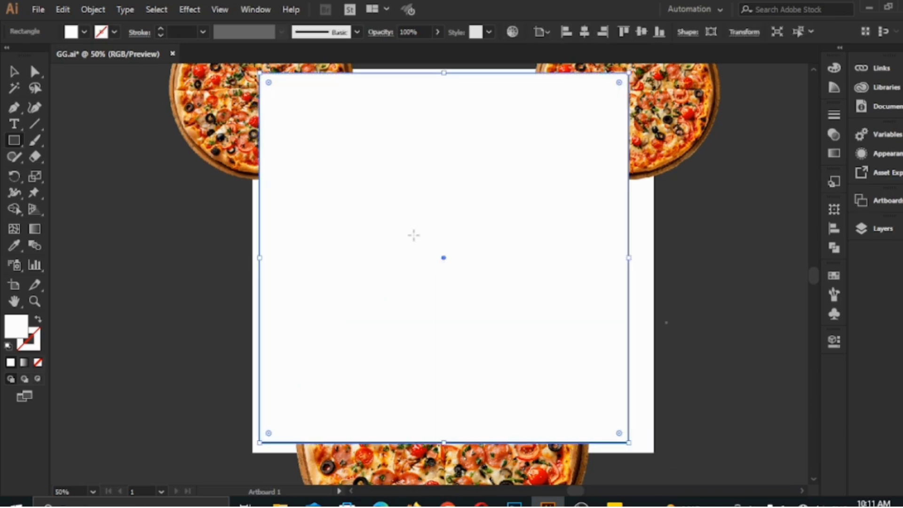
pyautogui.hotkey('ctrl', 'a')
pyautogui.rightClick(413, 235)
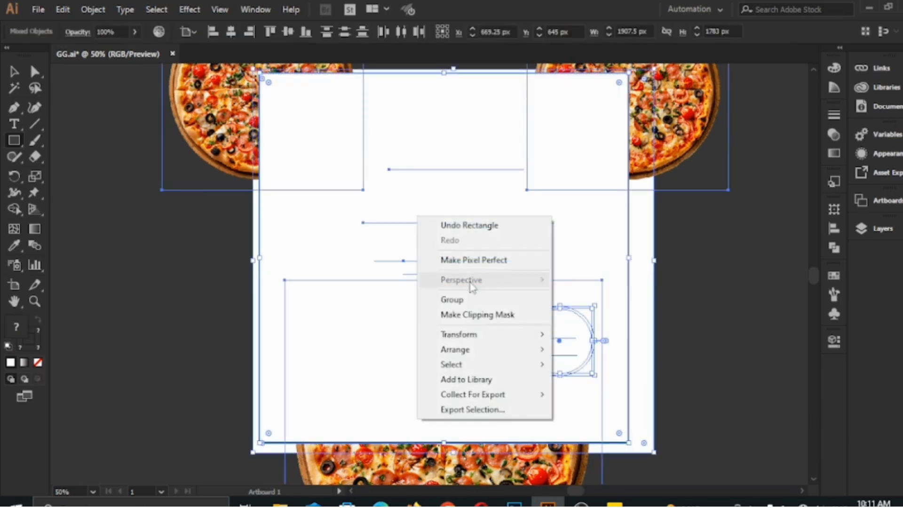
pyautogui.click(481, 315)
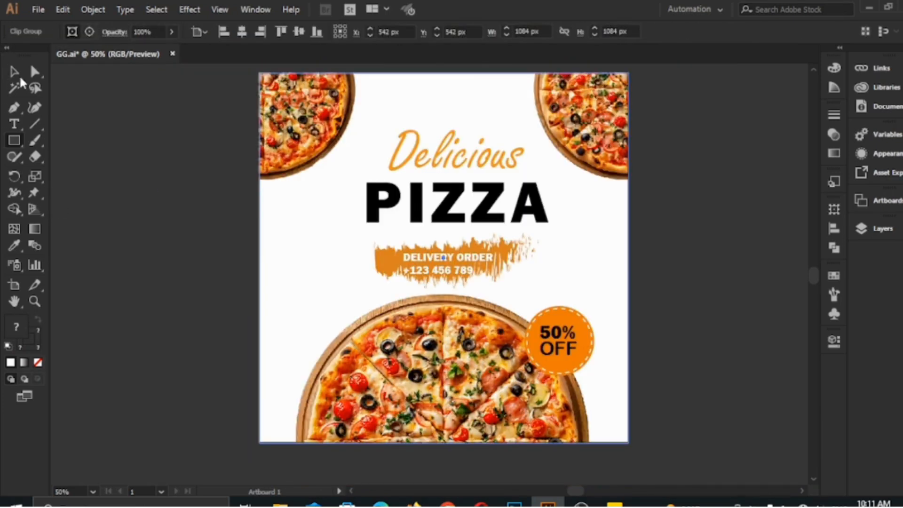
pyautogui.click(15, 73)
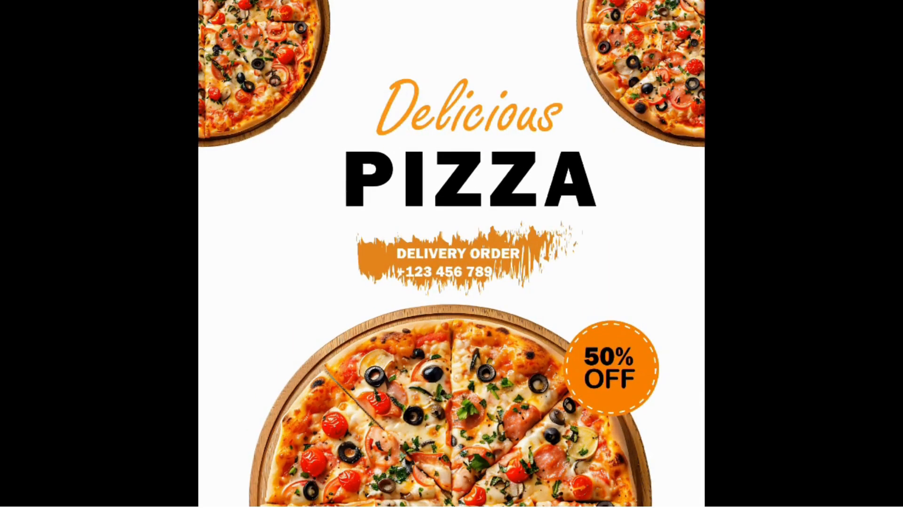